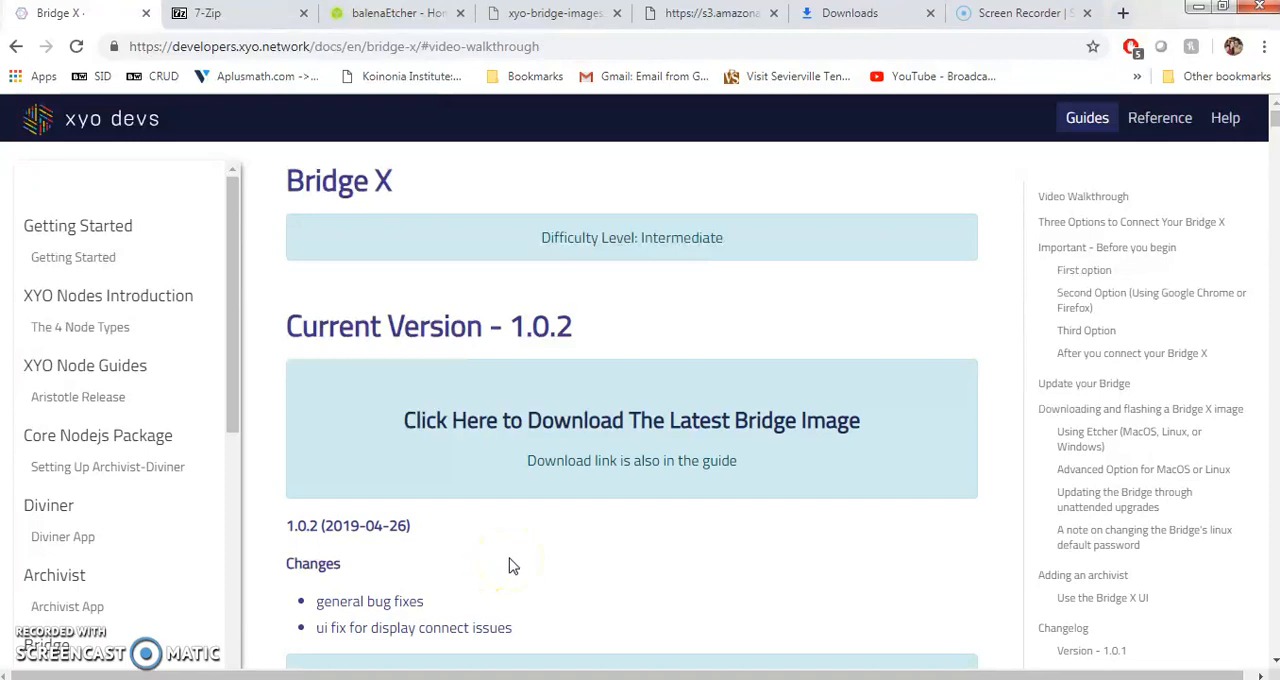
- Review the 7-Zip extraction note in the Bridge X guide and view the 7-Zip download page
click(509, 557)
scroll(443, 343, down, 3)
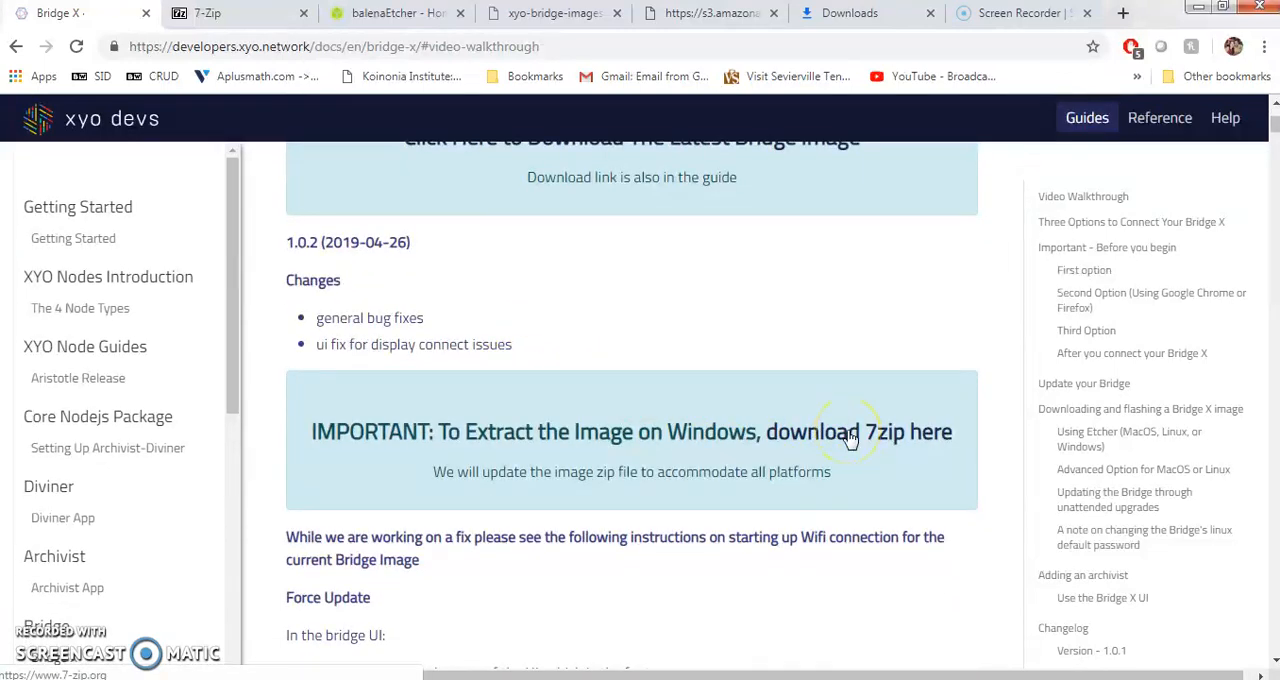
click(207, 13)
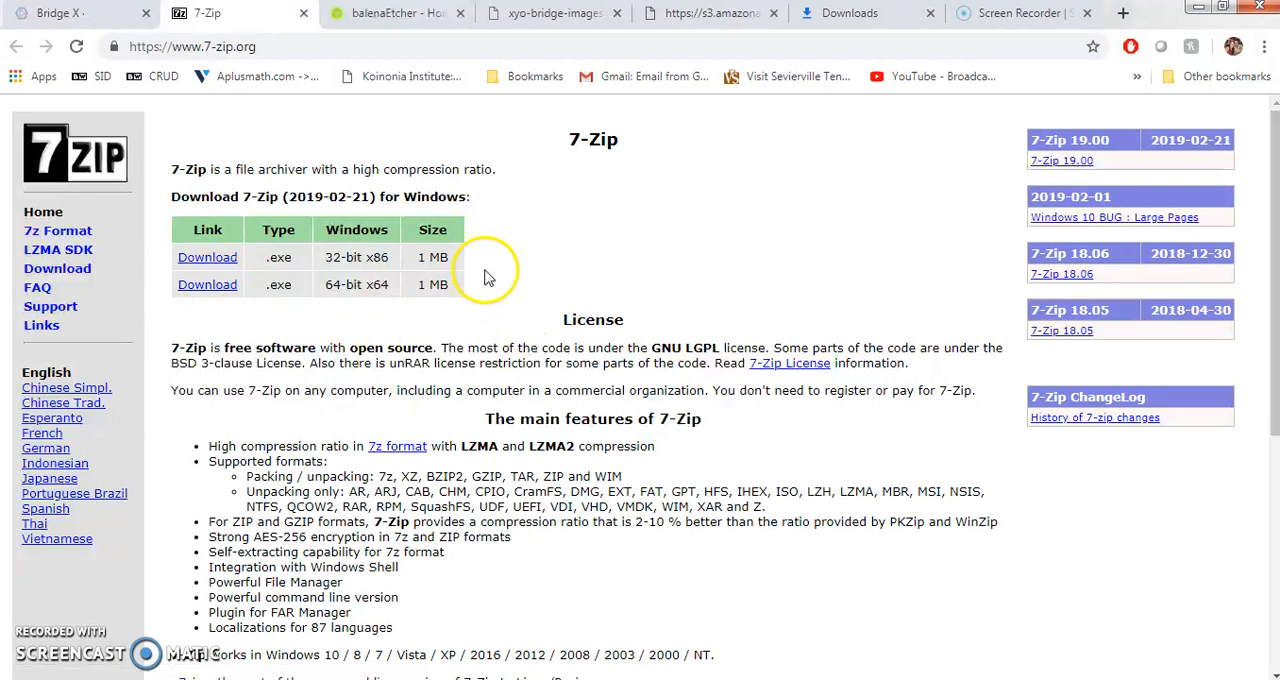
- Find the Etcher download instruction in the Bridge X guide's image flashing section and view the balenaEtcher page
click(62, 13)
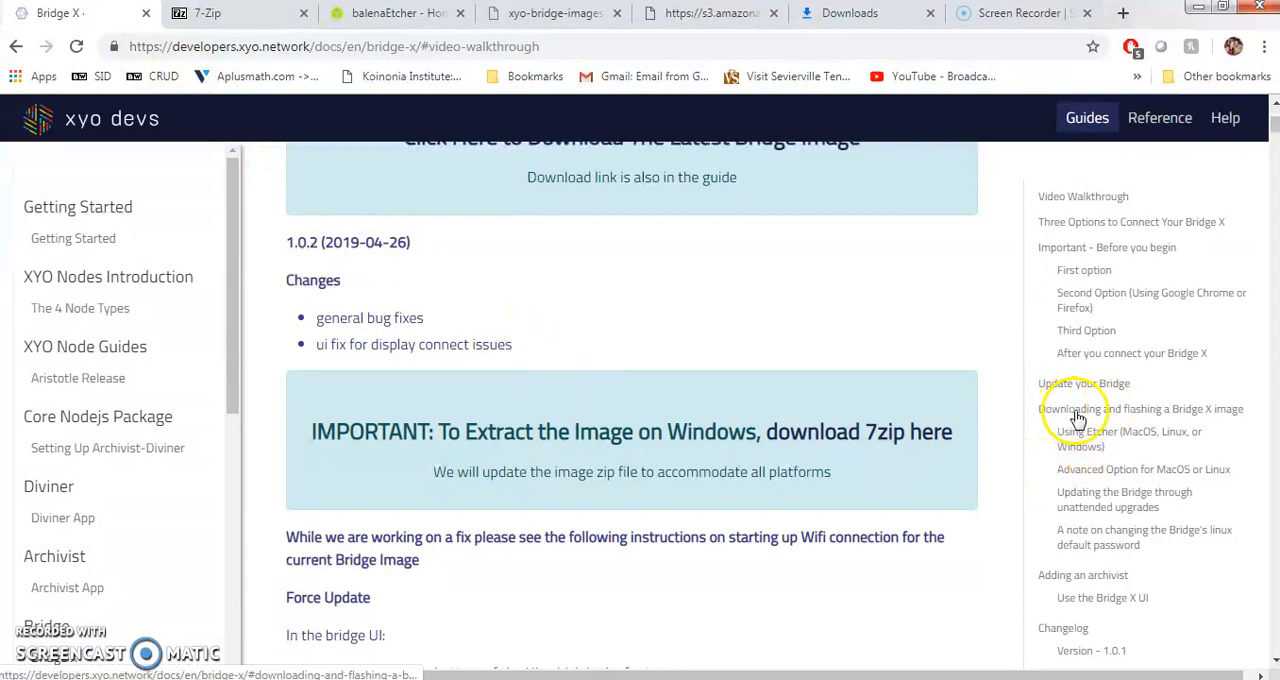
click(1221, 418)
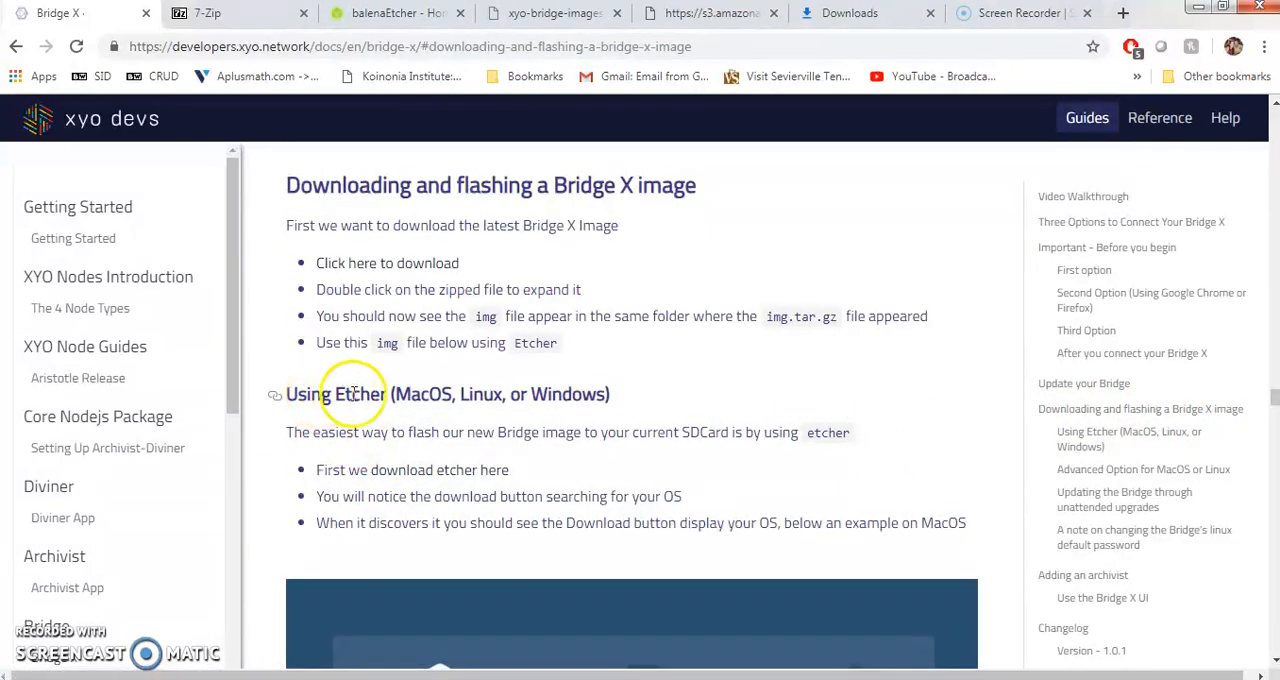
drag(353, 393, 422, 394)
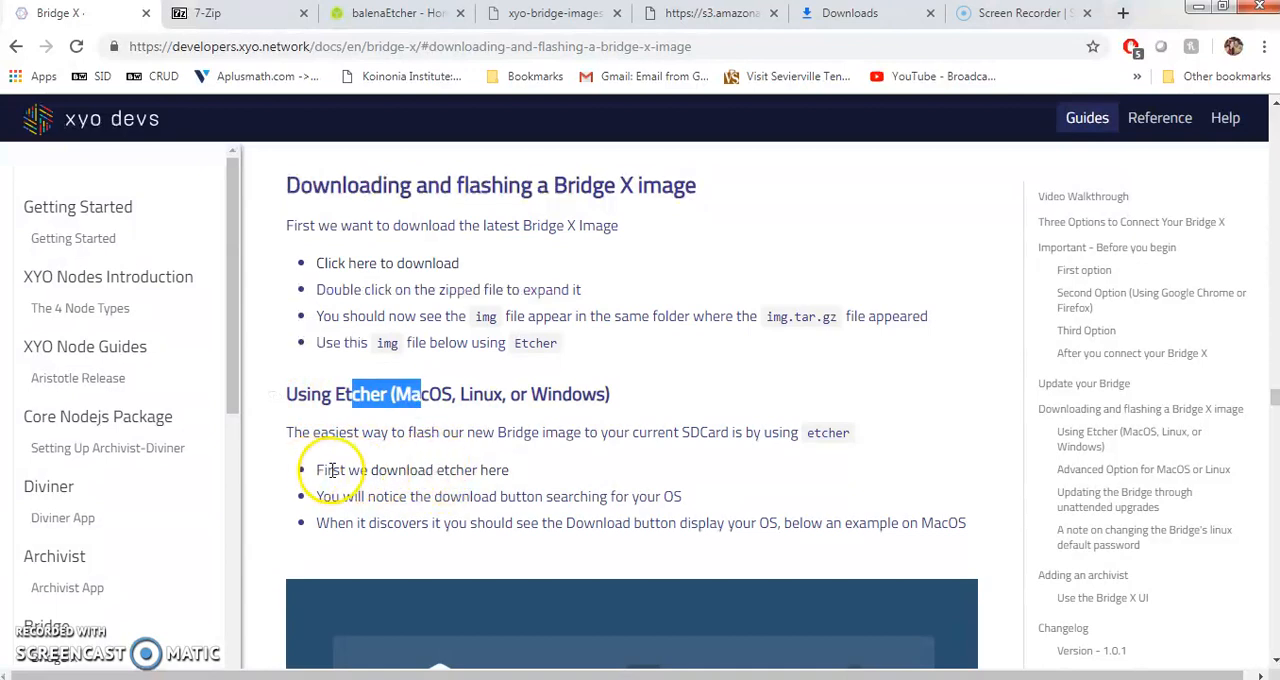
drag(318, 470, 491, 472)
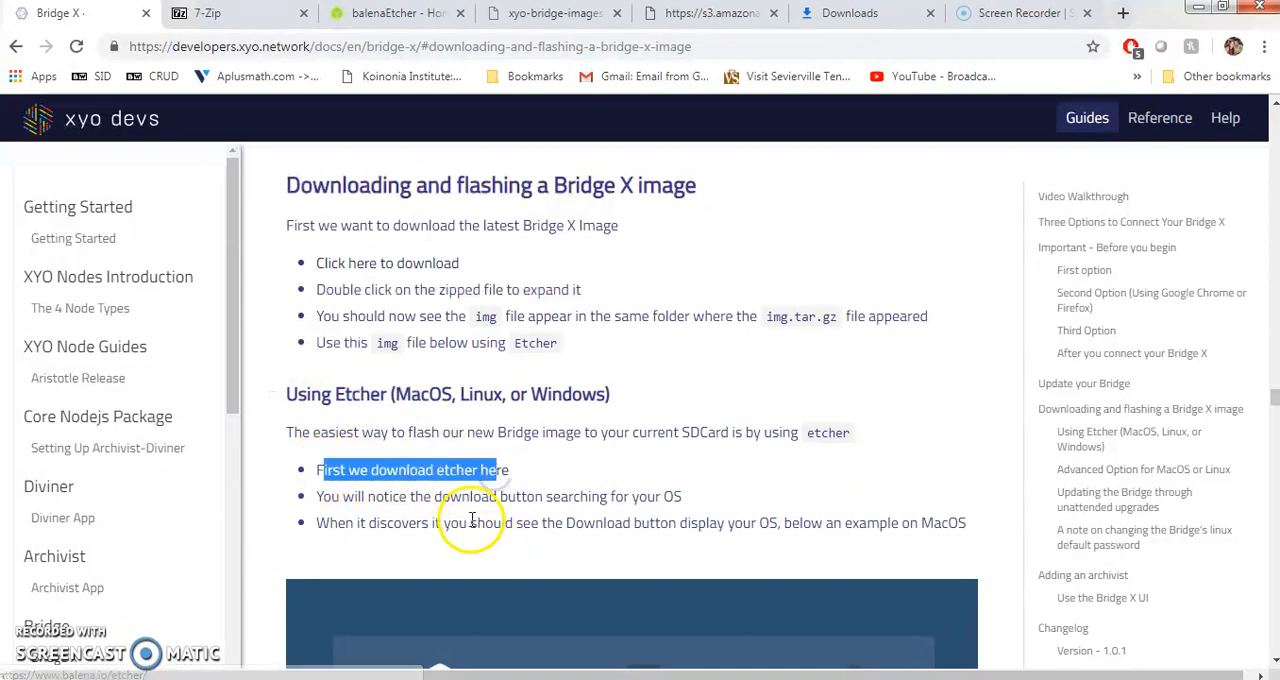
click(393, 14)
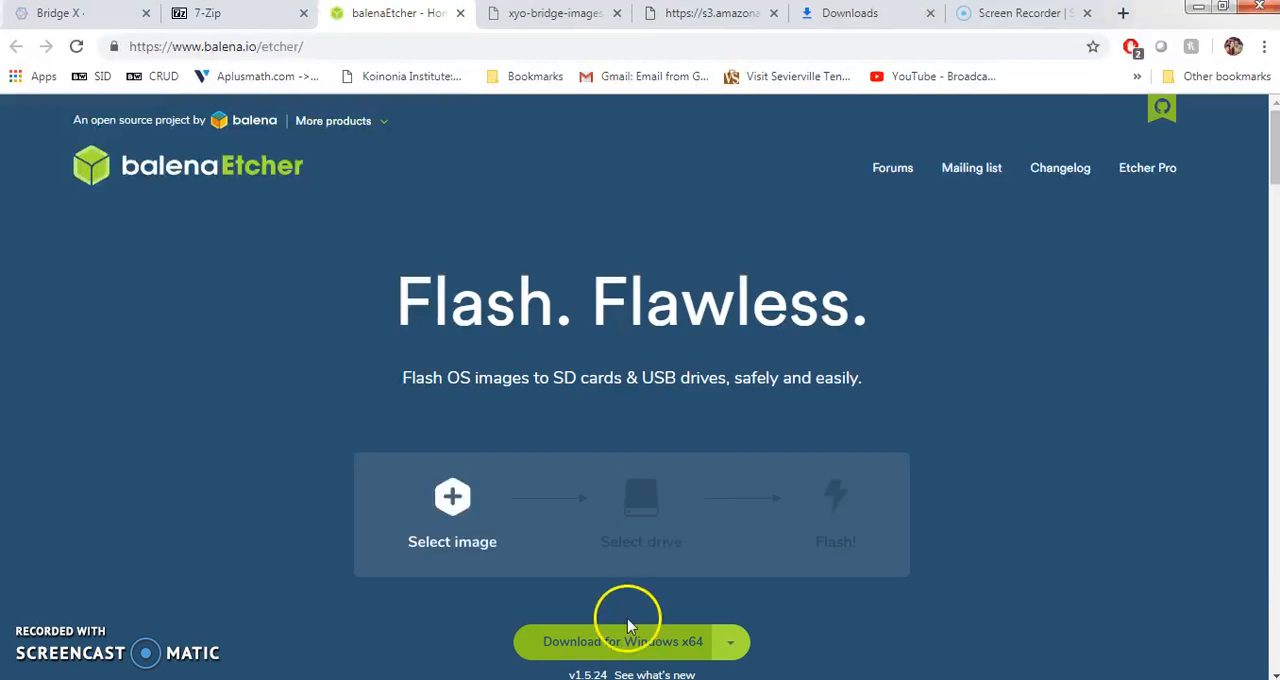
- Locate the latest image download link in the Bridge X guide and check the page for xyo-bridge-latest.img.tar.gz
click(87, 20)
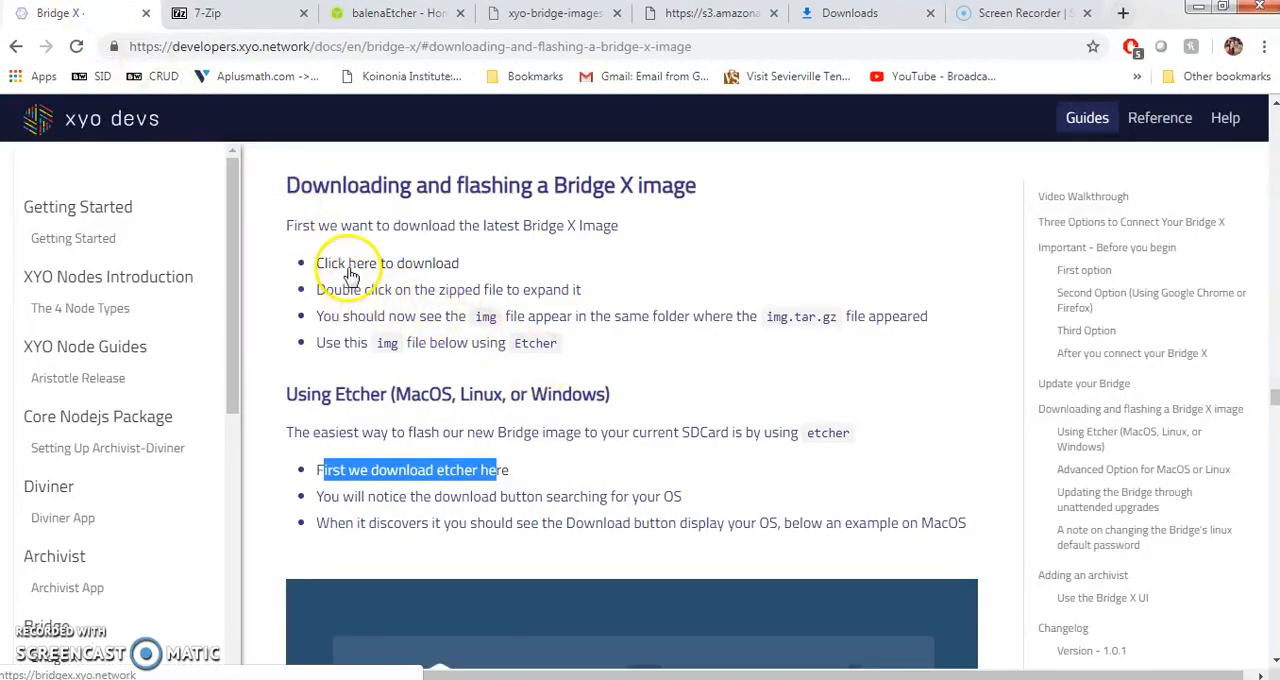
drag(466, 266, 338, 263)
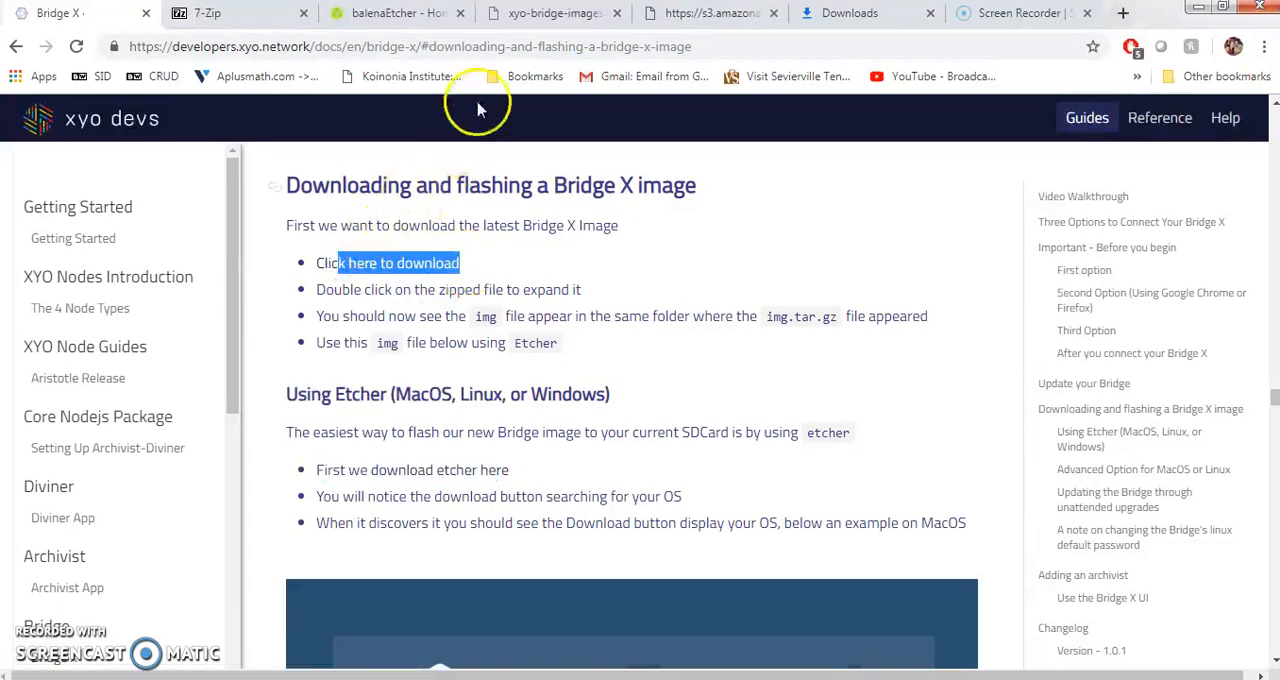
click(552, 20)
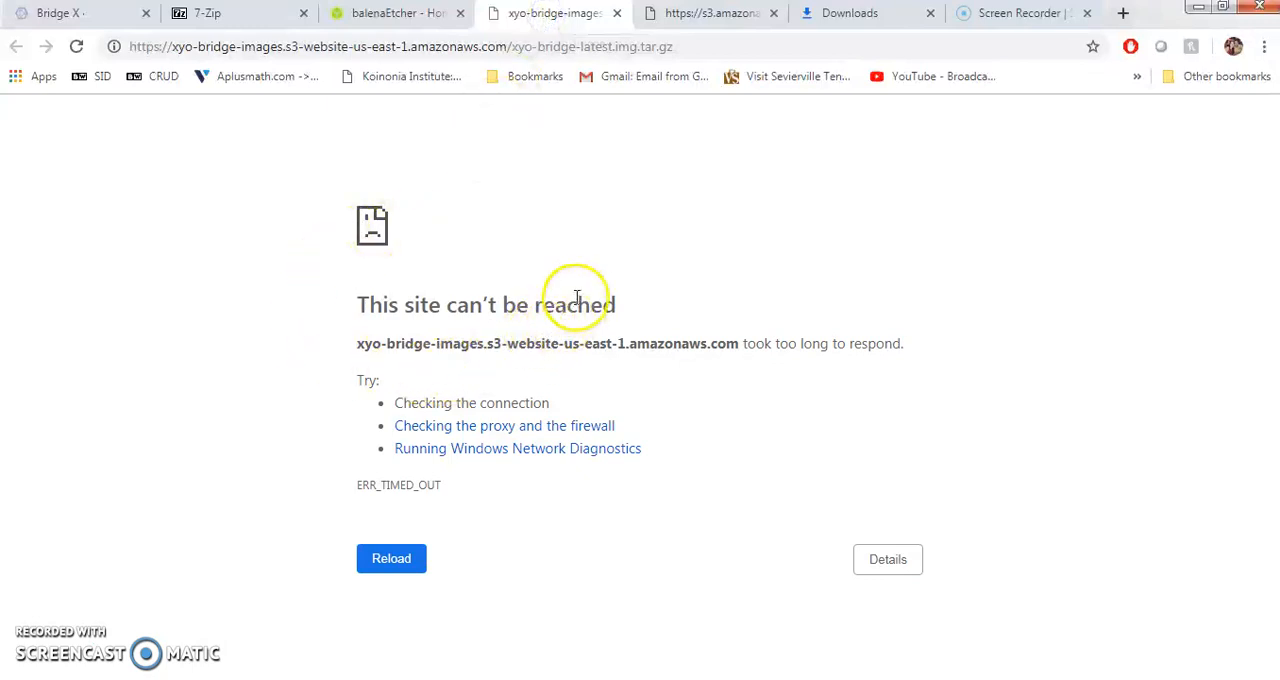
click(727, 22)
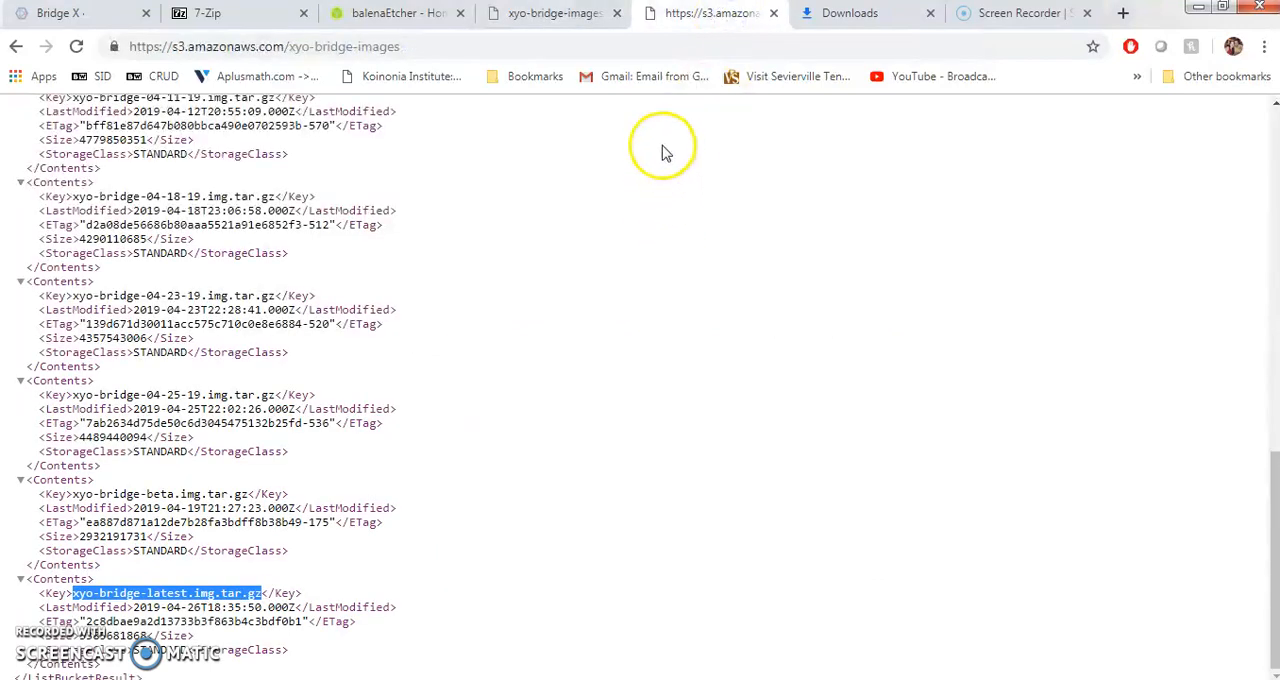
drag(425, 48, 110, 42)
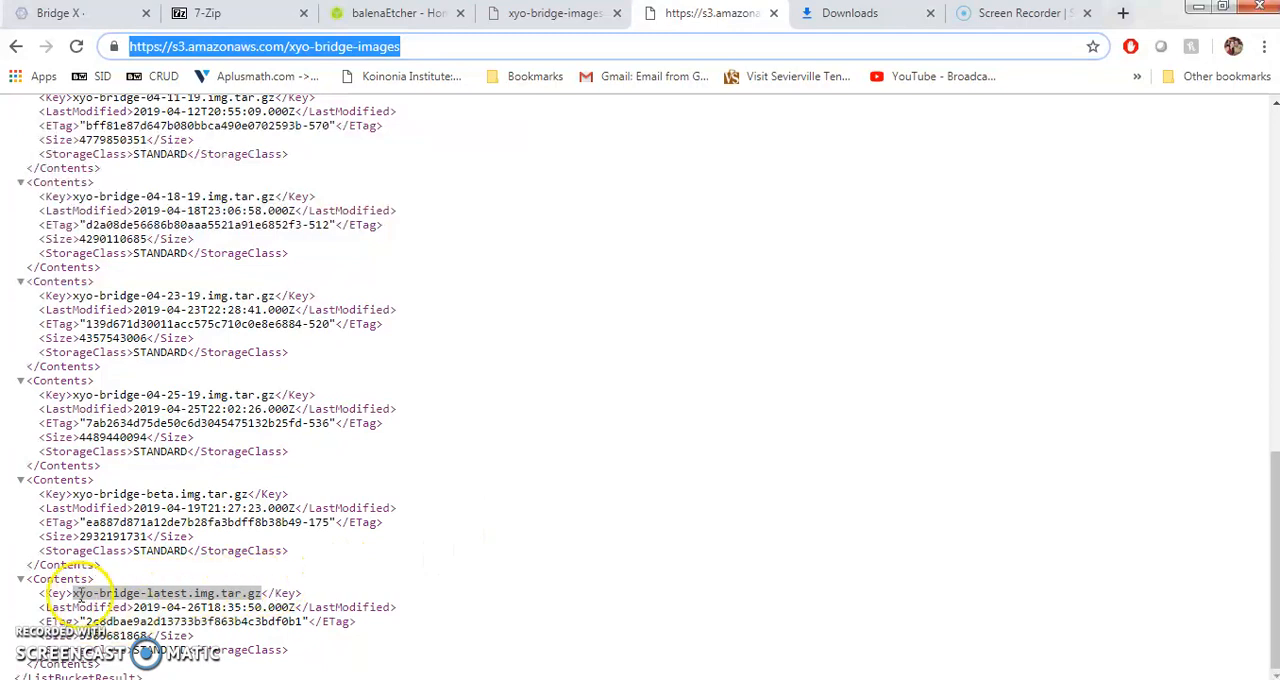
right_click(133, 596)
click(111, 597)
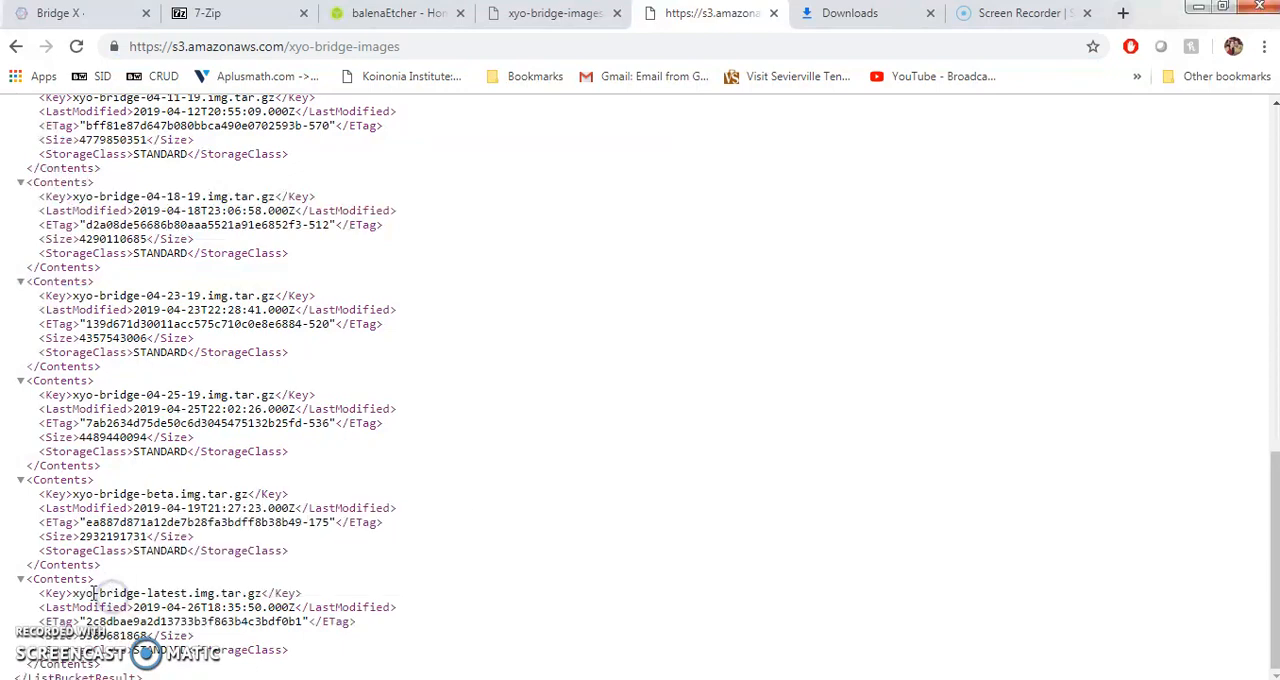
drag(104, 594, 258, 595)
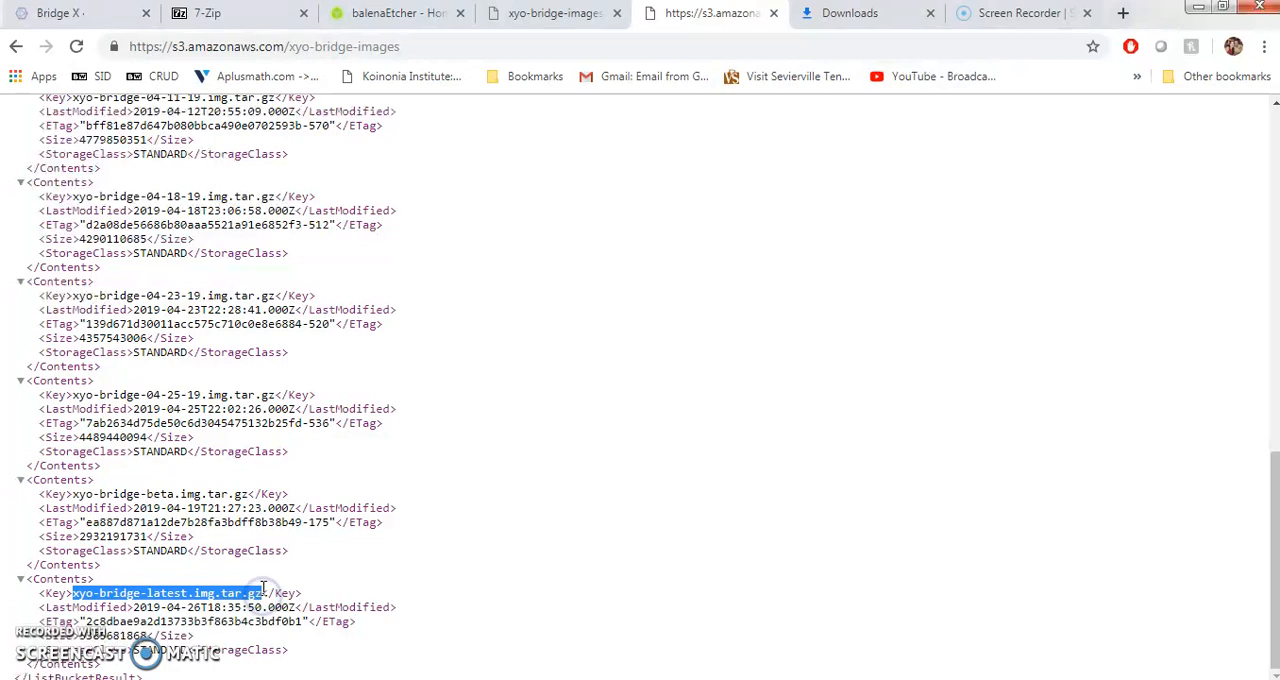
click(434, 46)
click(432, 48)
text(/)
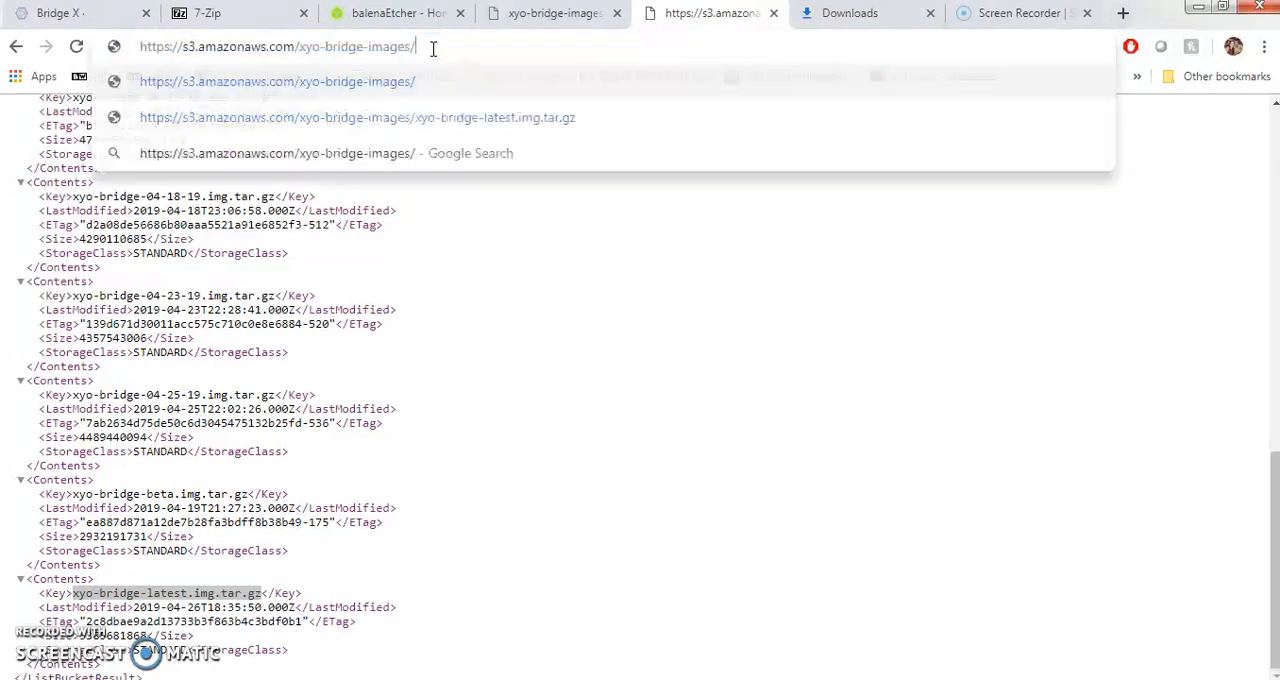
text(xyo-bridge-latest.img.tar.gz)
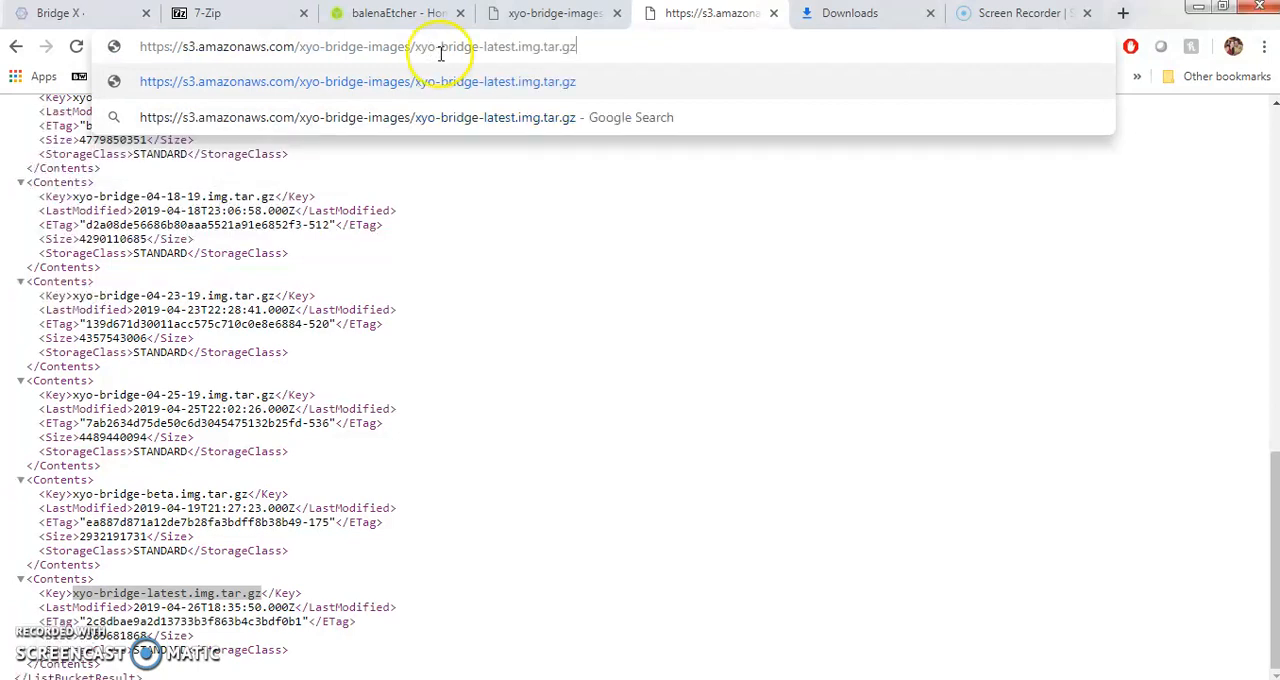
- Check the xyo-bridge-latest image entries in the browser's downloads list and return to the Bridge X guide
click(866, 15)
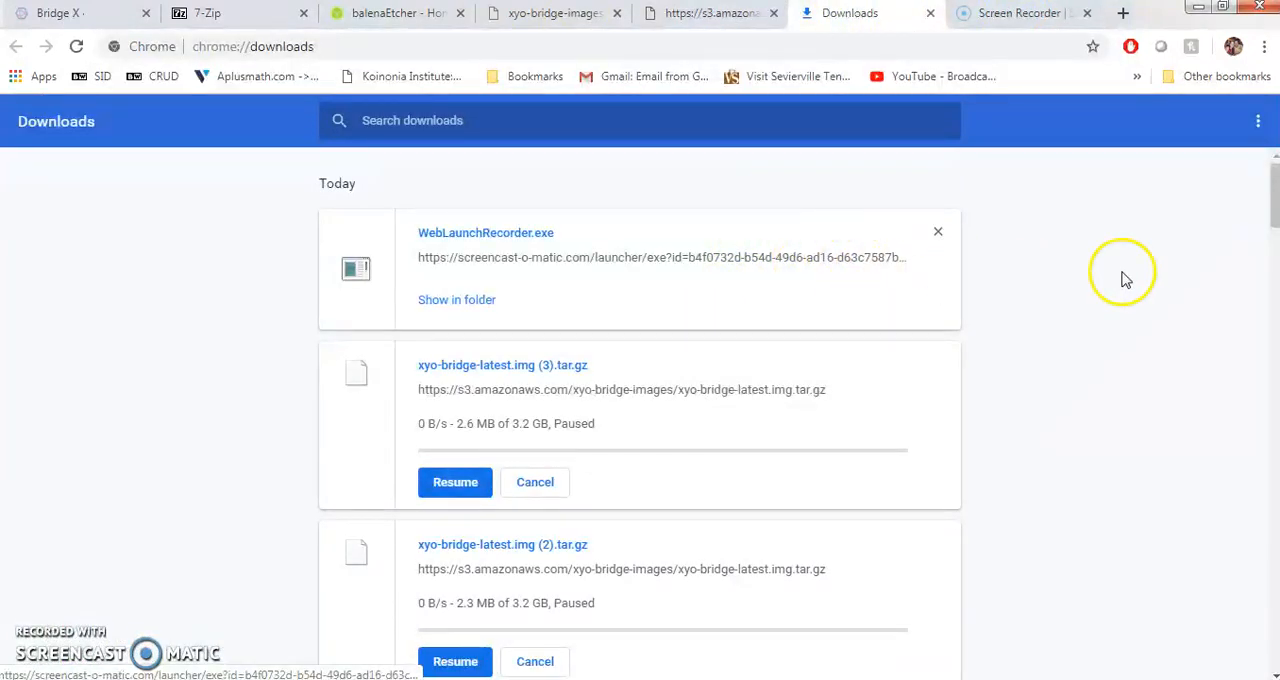
scroll(1066, 280, down, 1)
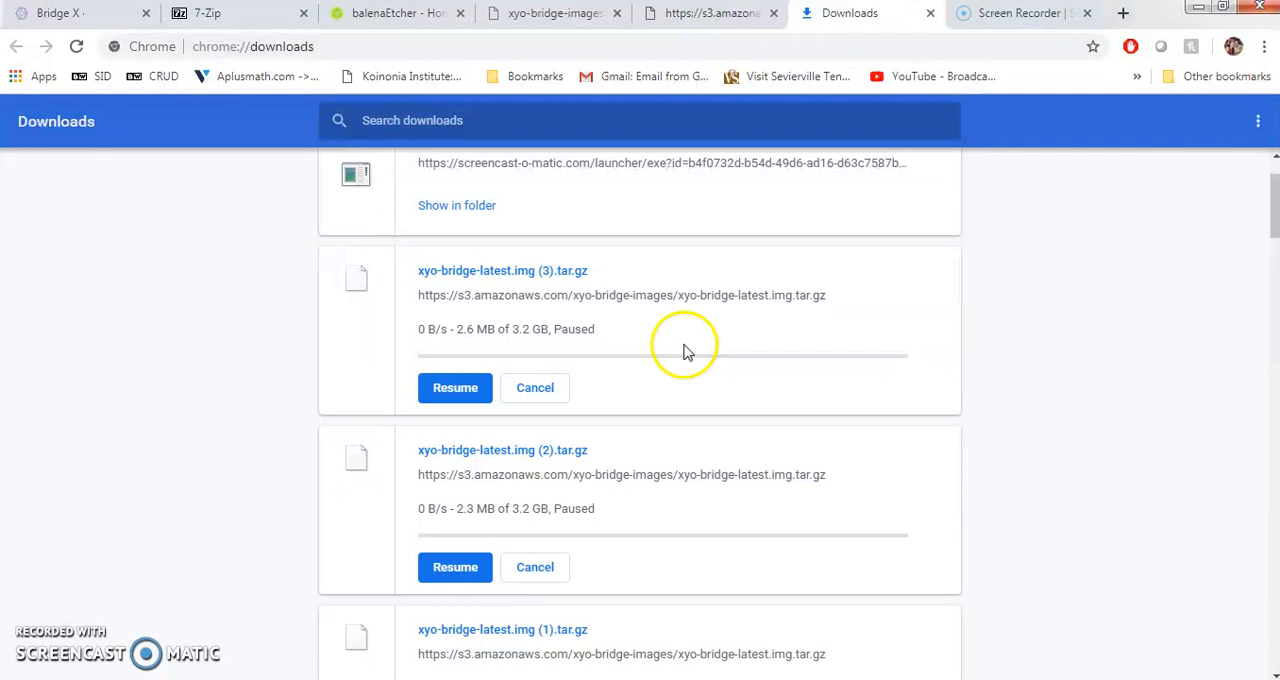
click(63, 14)
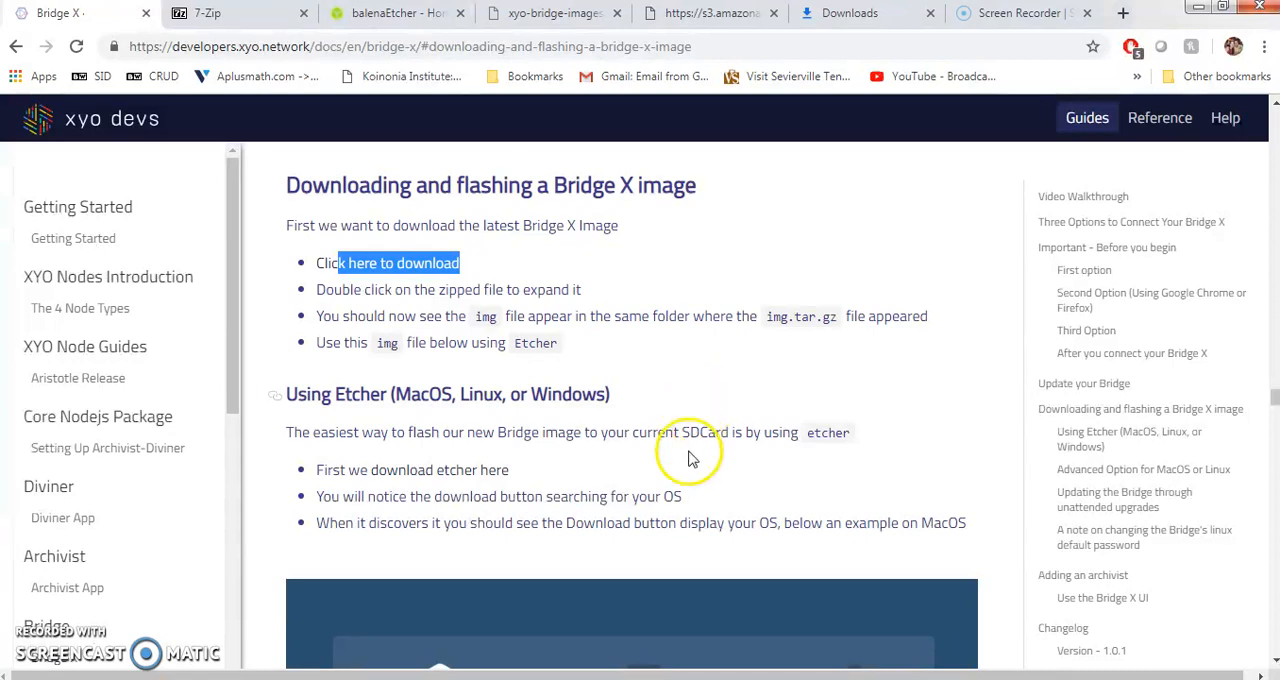
- Open the bridgeimg folder, inspect the tar file inside xyo-bridge-latest.img.tar.gz with 7-Zip, and close the archive
click(314, 679)
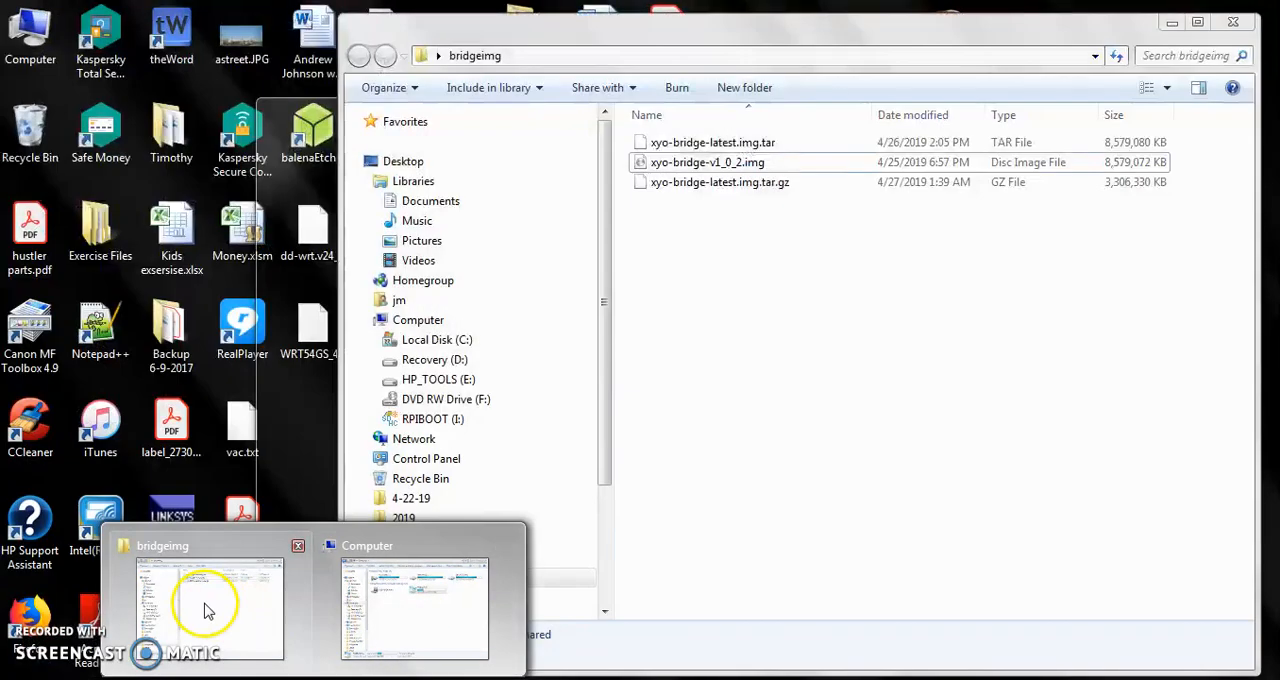
click(205, 606)
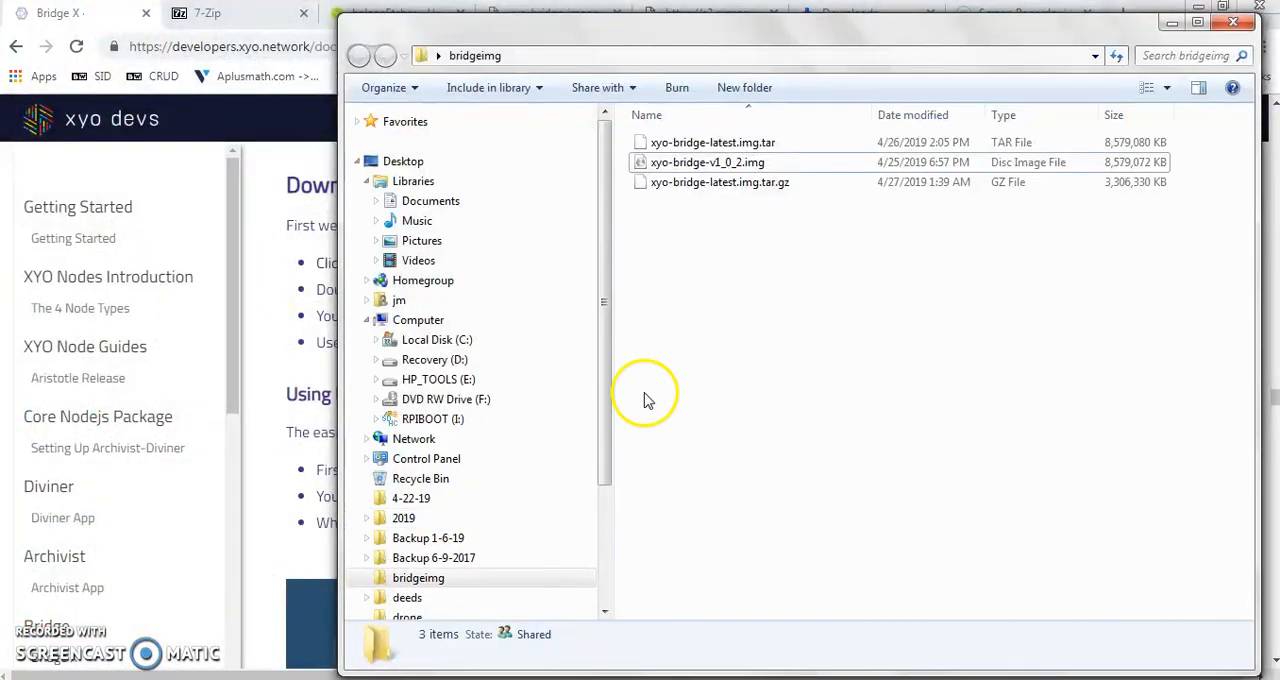
click(730, 188)
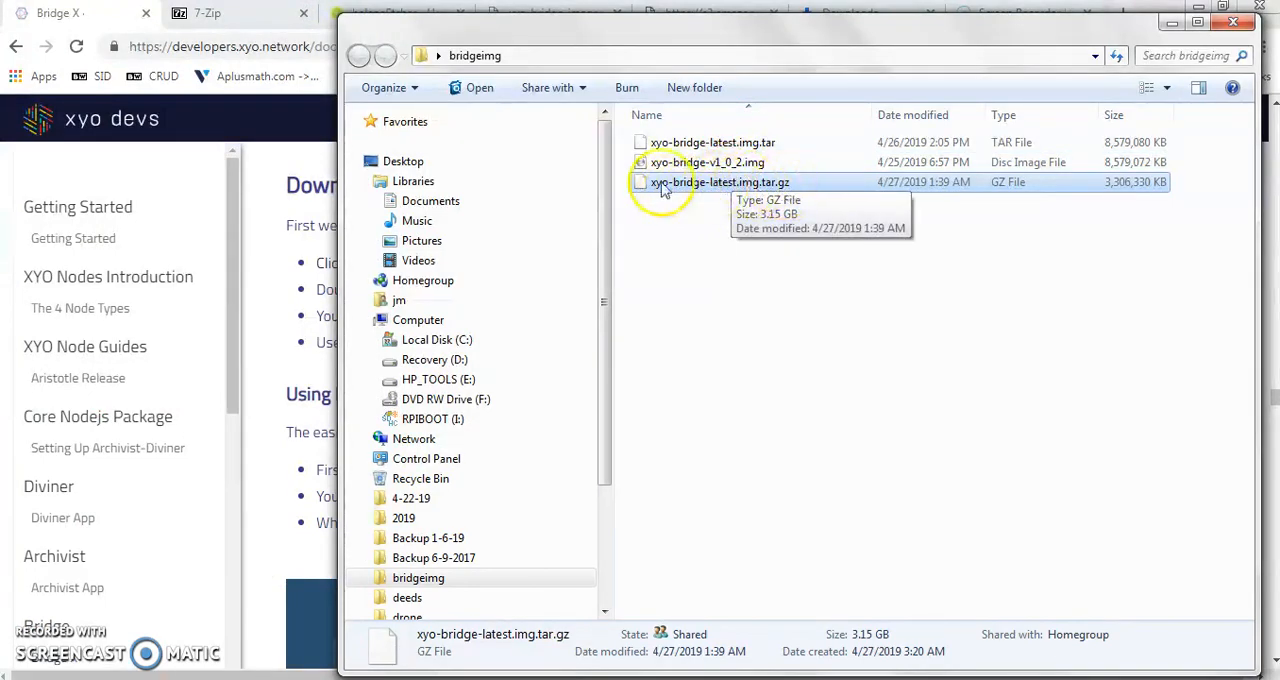
right_click(731, 184)
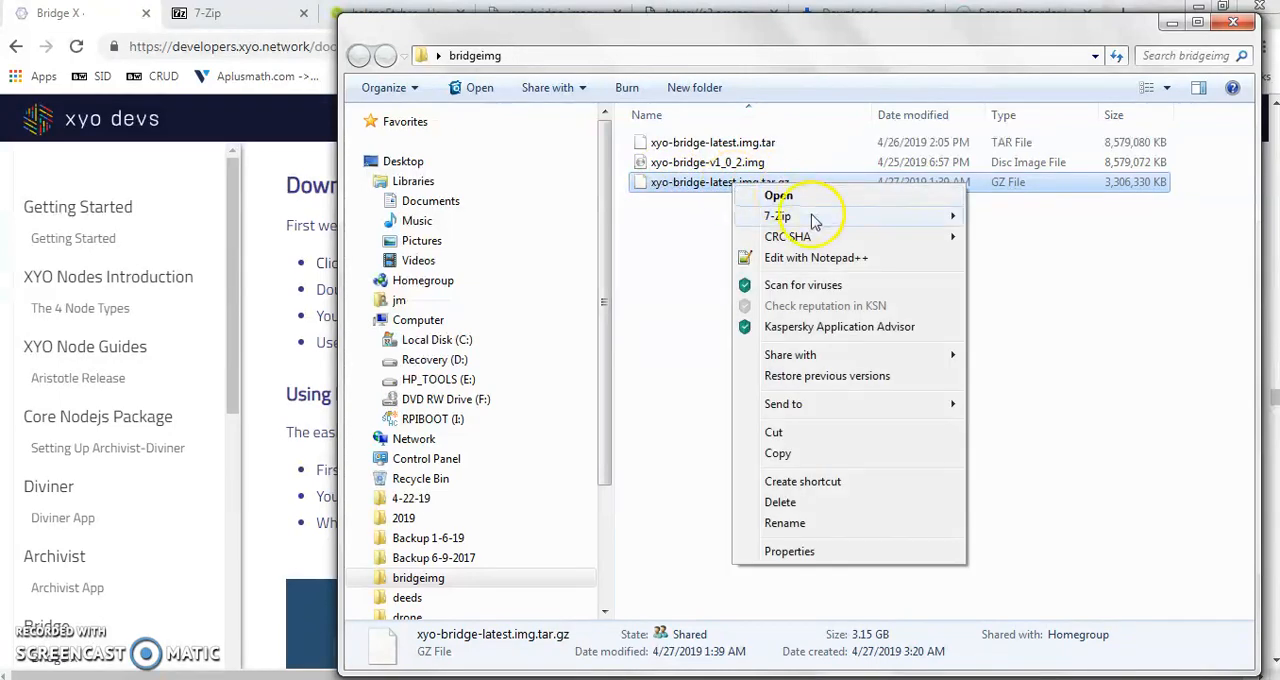
mouse_move(815, 215)
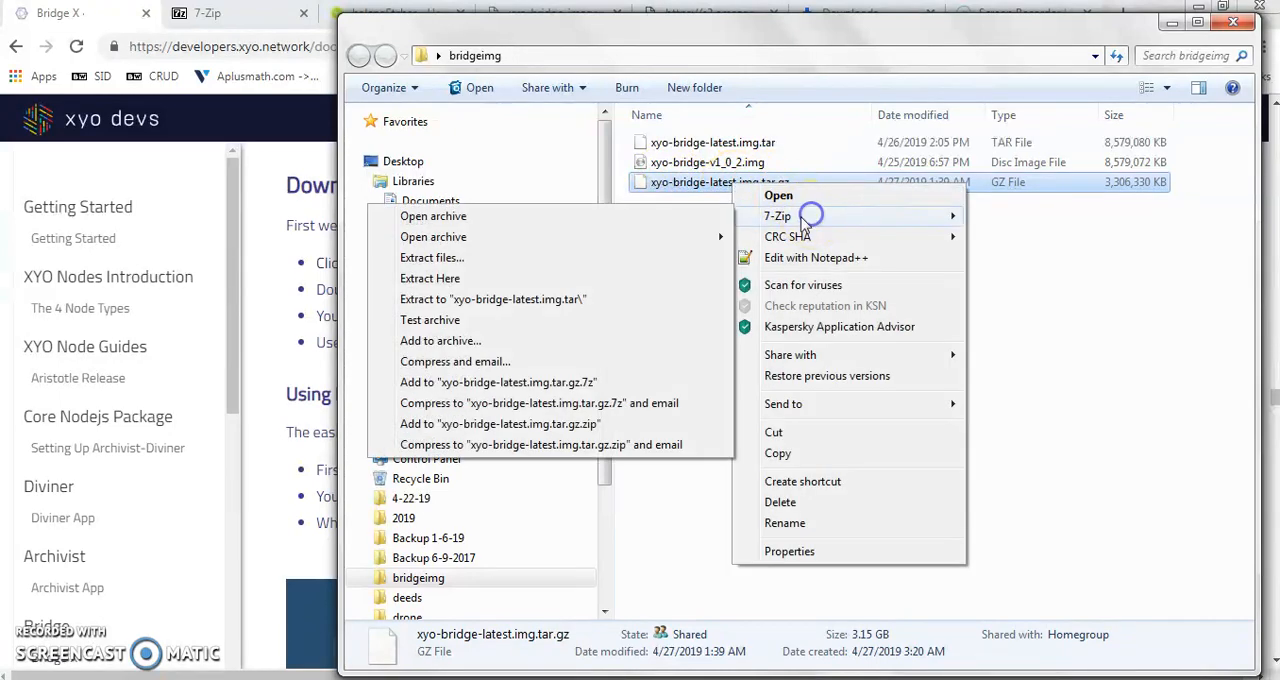
click(526, 216)
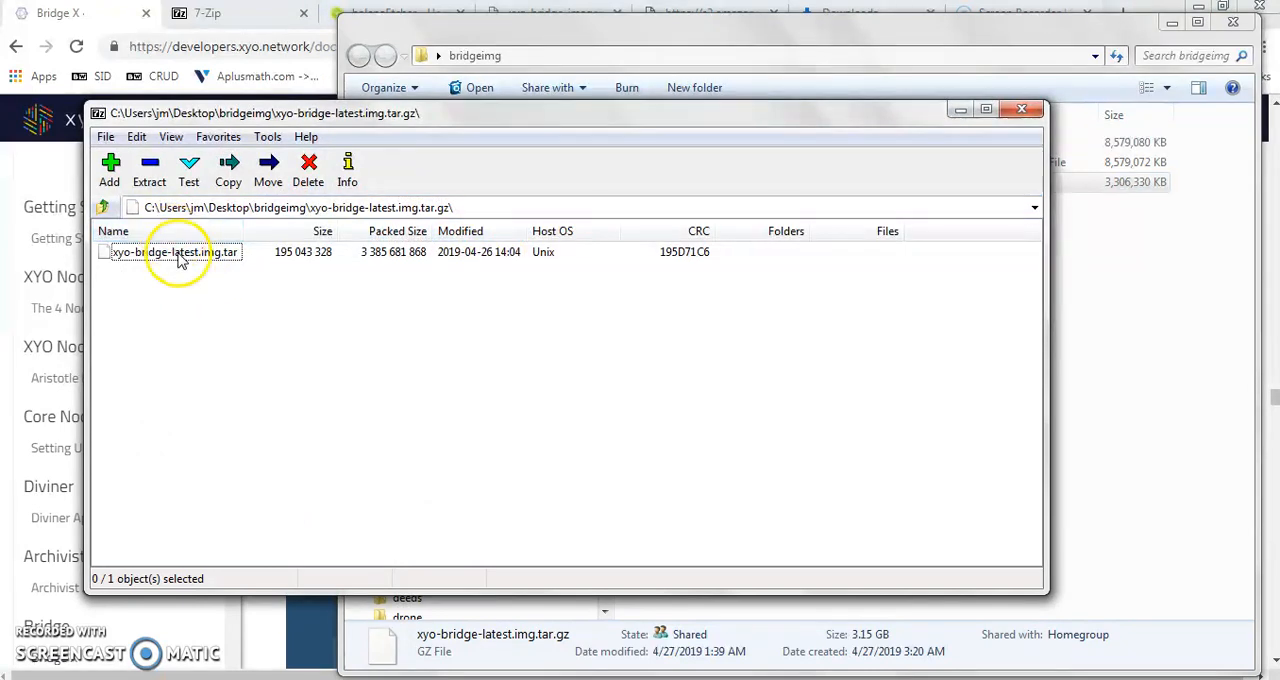
click(177, 253)
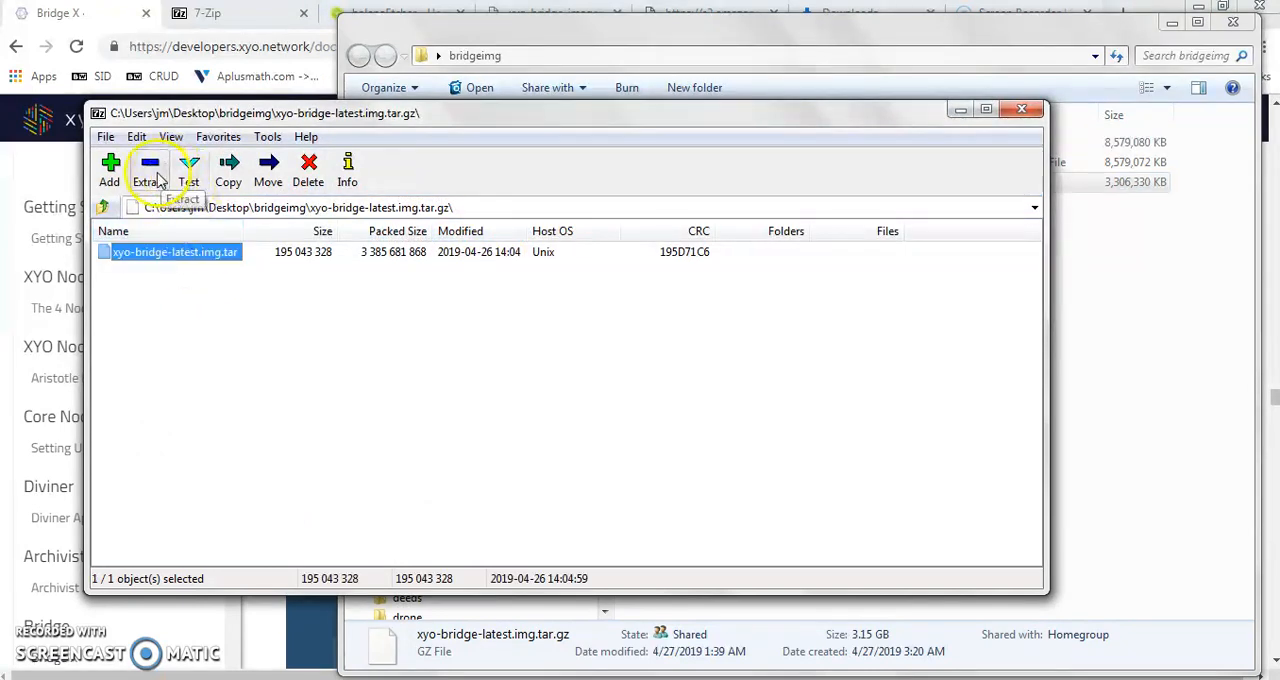
drag(600, 120, 770, 286)
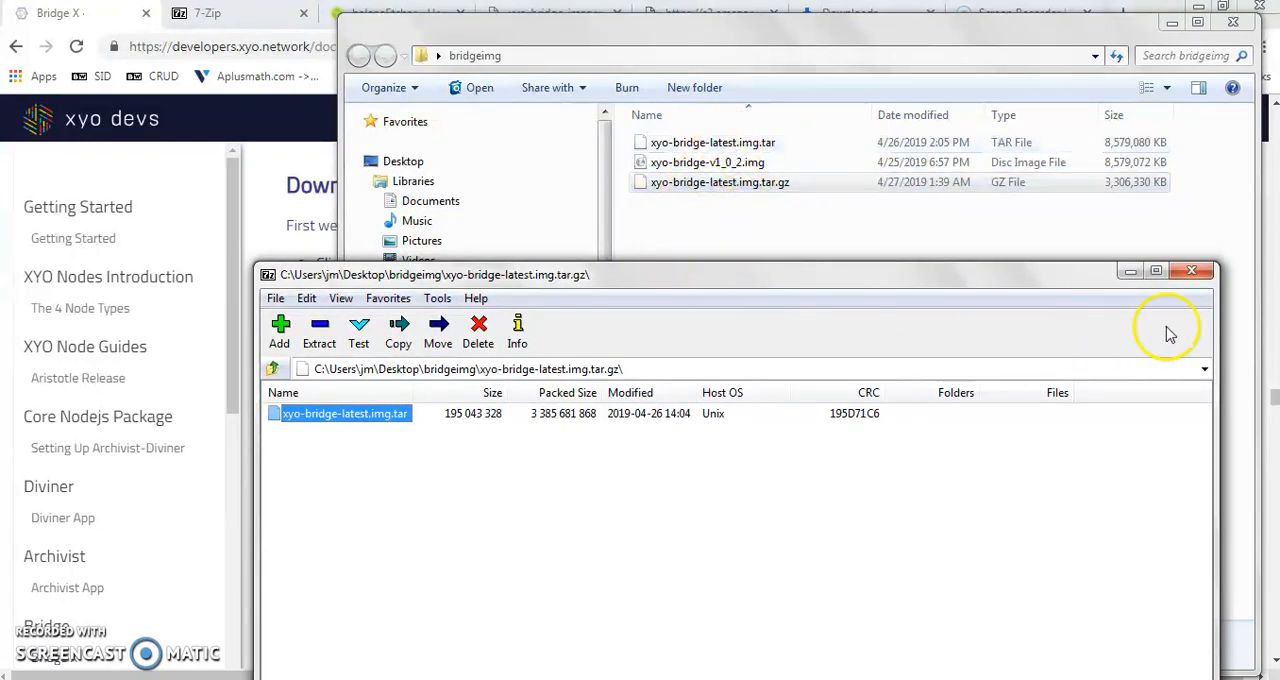
click(1193, 273)
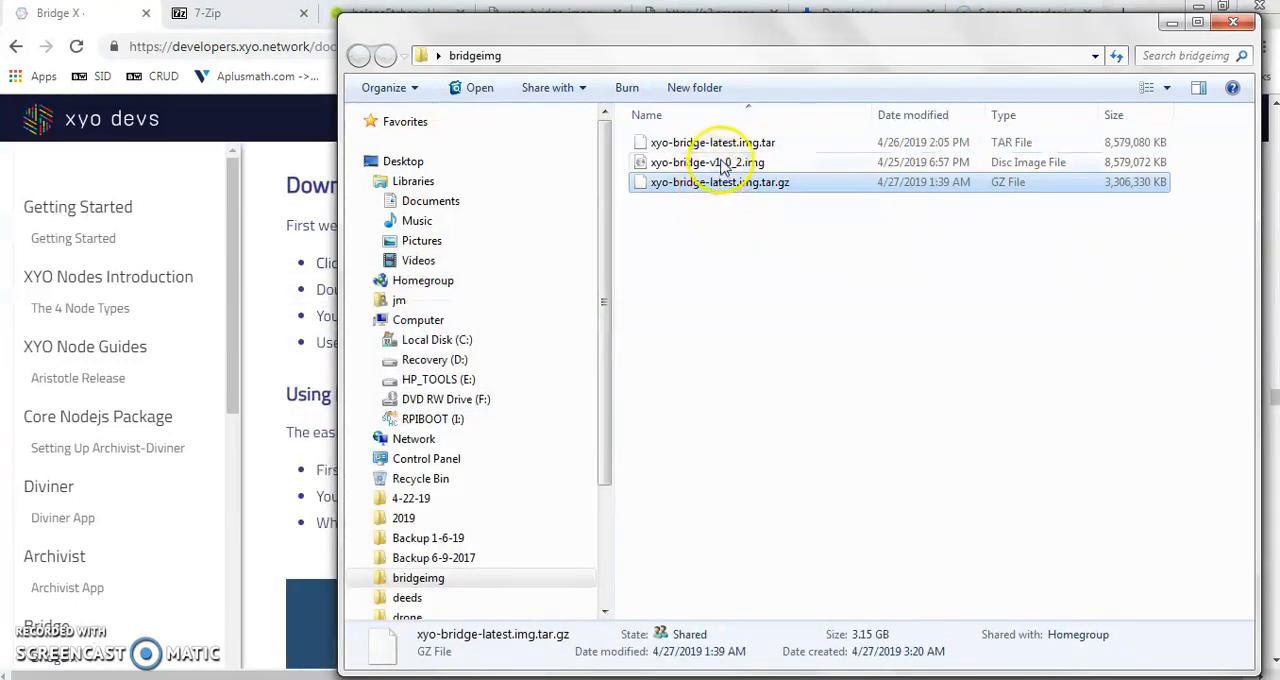
- Inspect xyo-bridge-v1_0_2.img inside xyo-bridge-latest.img.tar with 7-Zip and select the extracted image in the bridgeimg folder
right_click(719, 143)
mouse_move(764, 173)
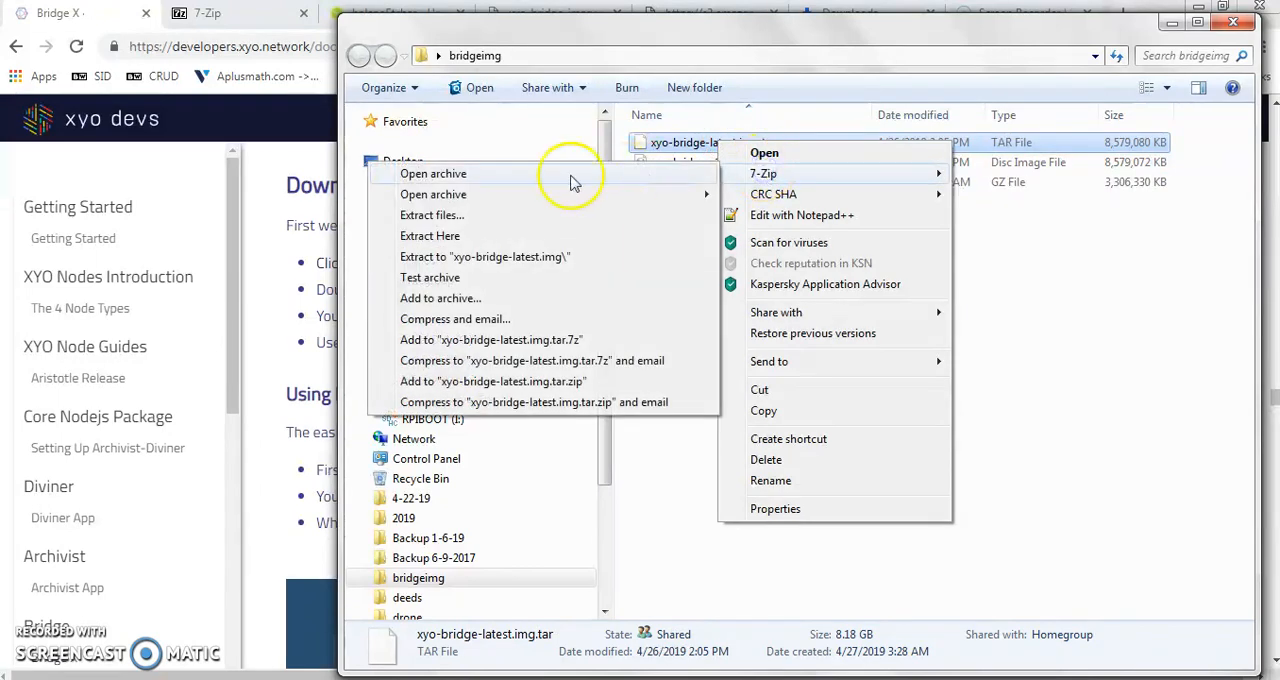
click(488, 174)
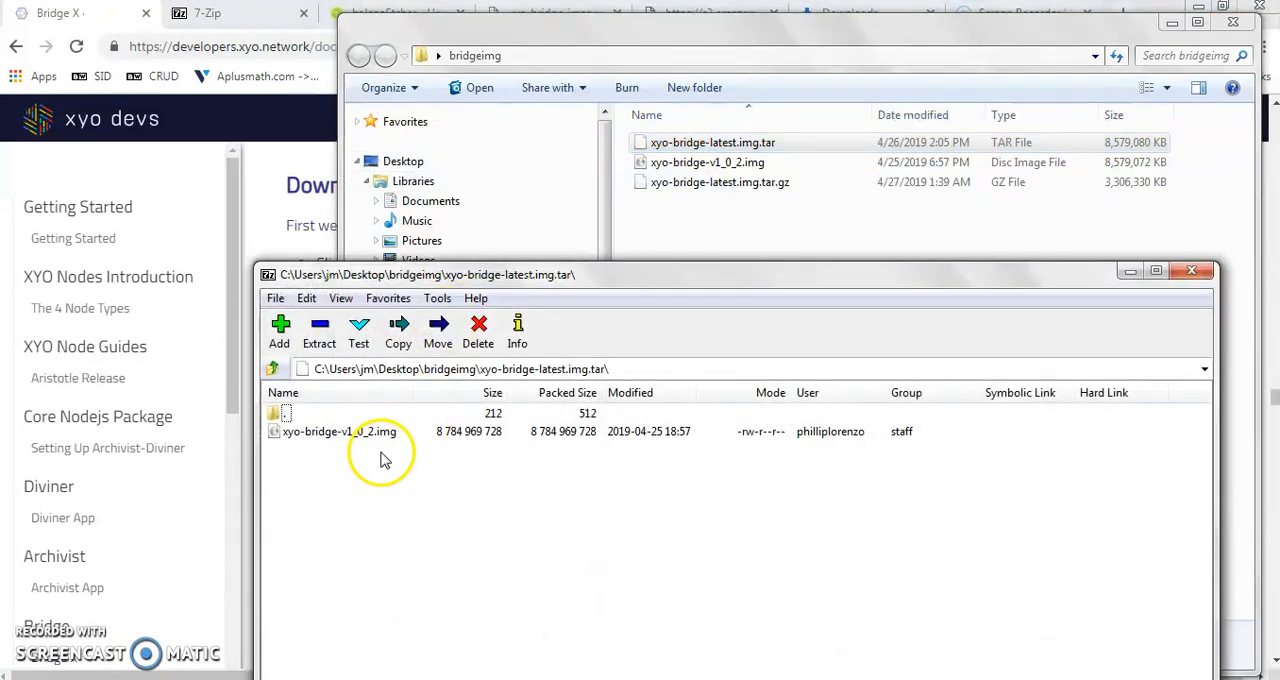
click(372, 433)
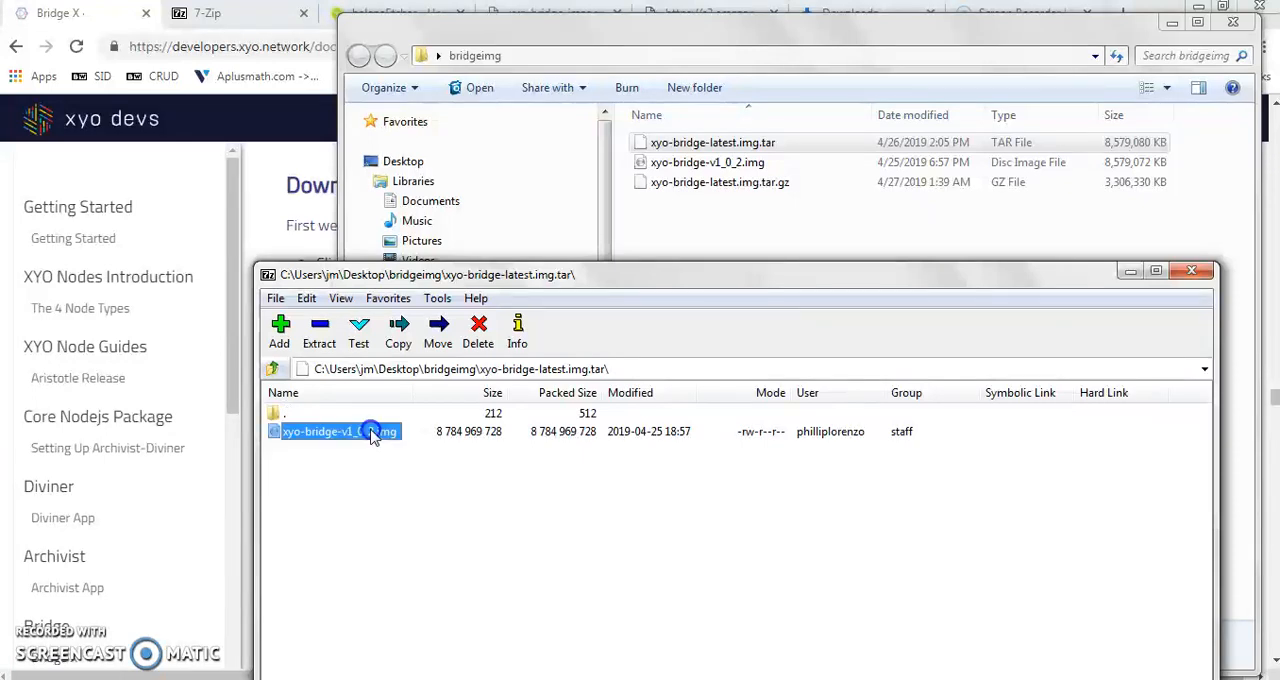
click(850, 222)
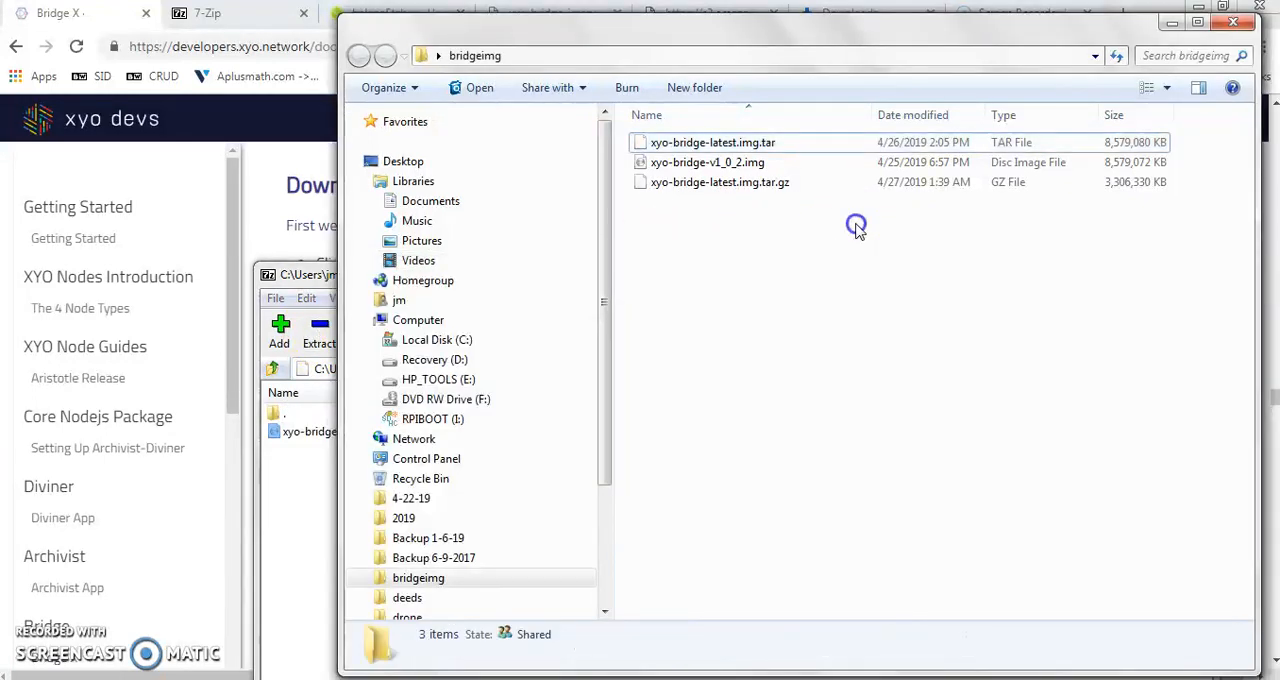
click(713, 166)
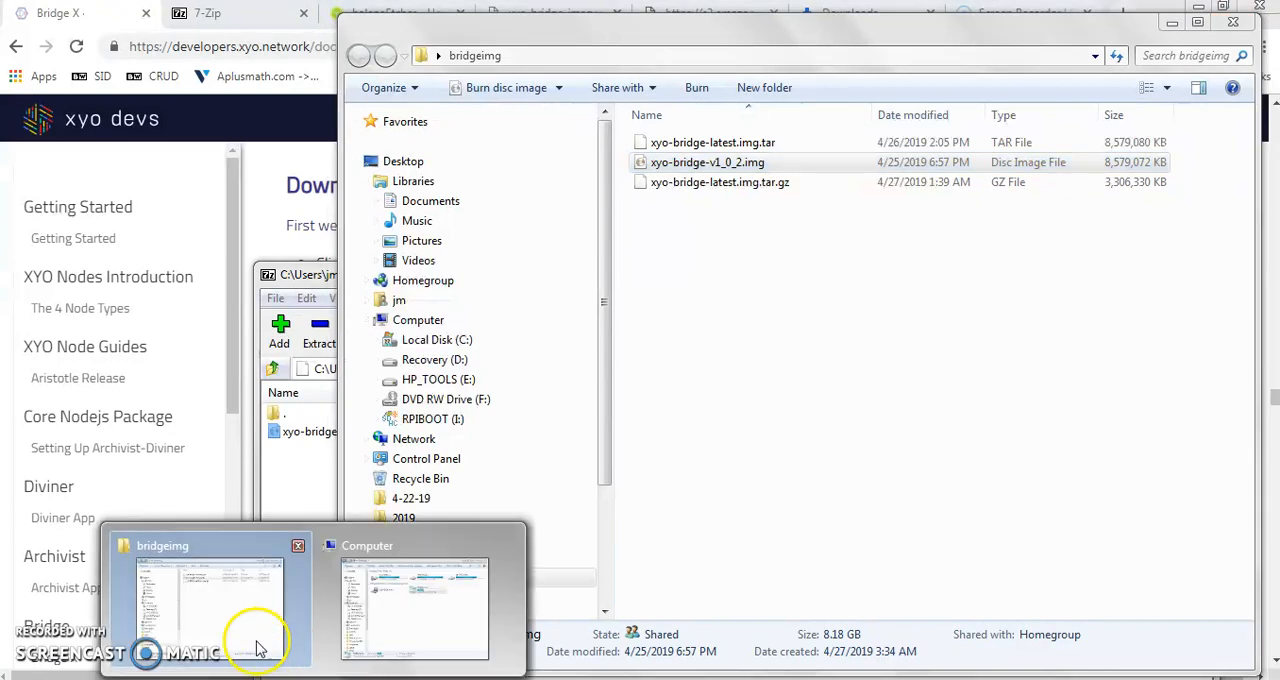
- Open the format settings of the RPIBOOT (I:) card, review the available file systems, and close them without formatting
click(355, 610)
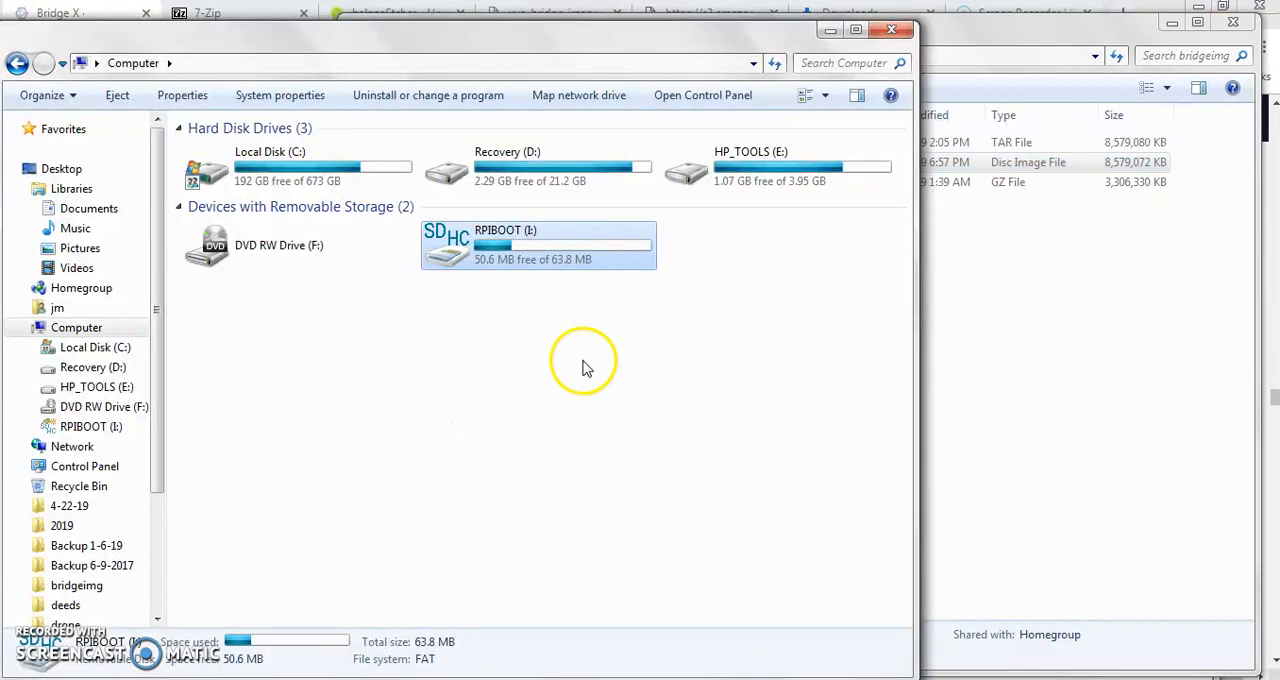
right_click(500, 248)
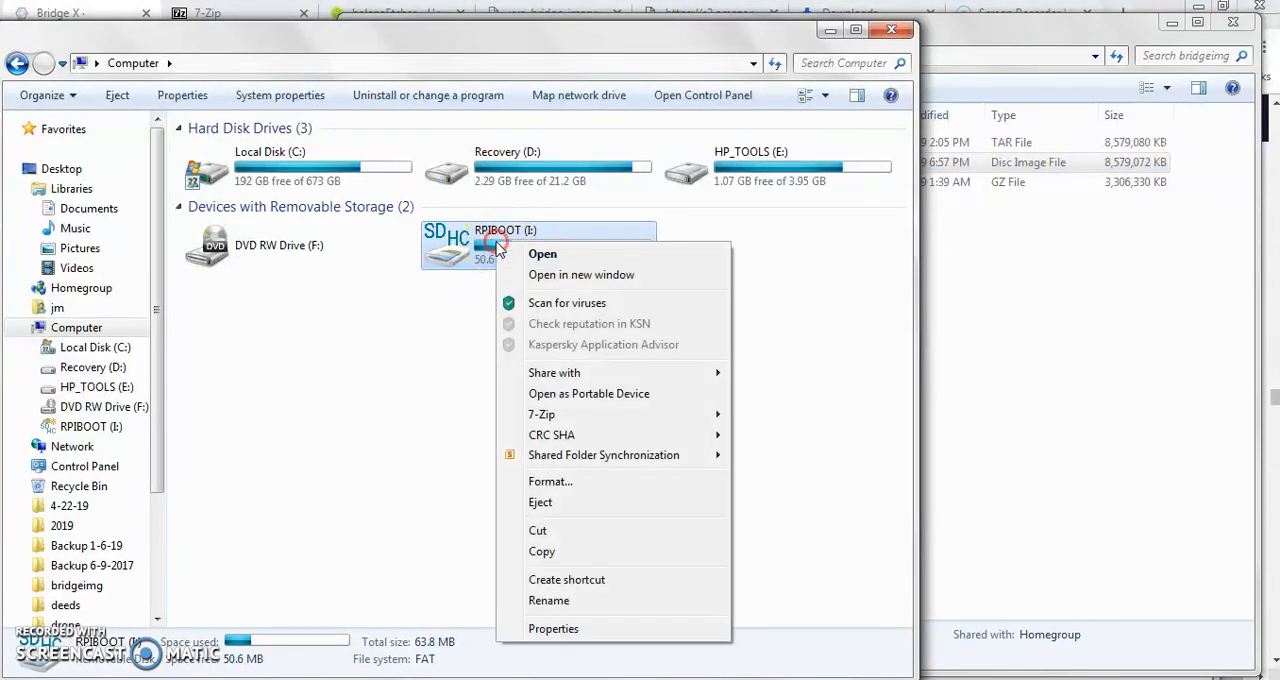
click(549, 482)
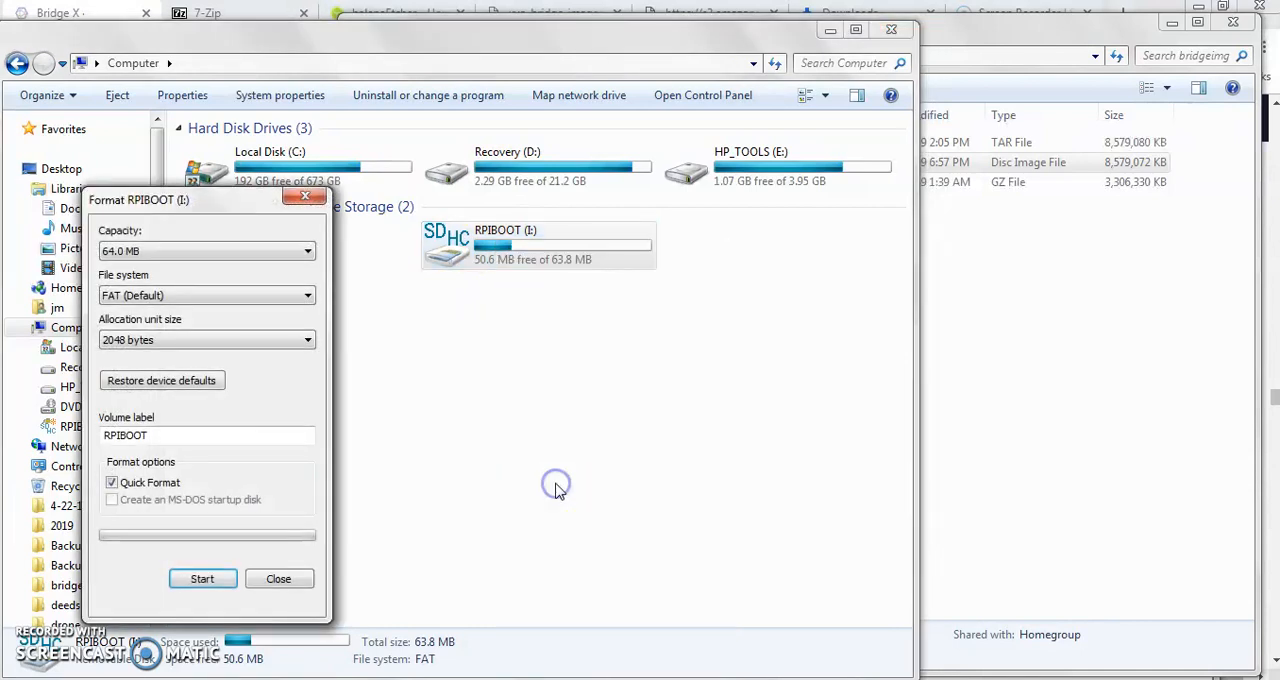
click(208, 297)
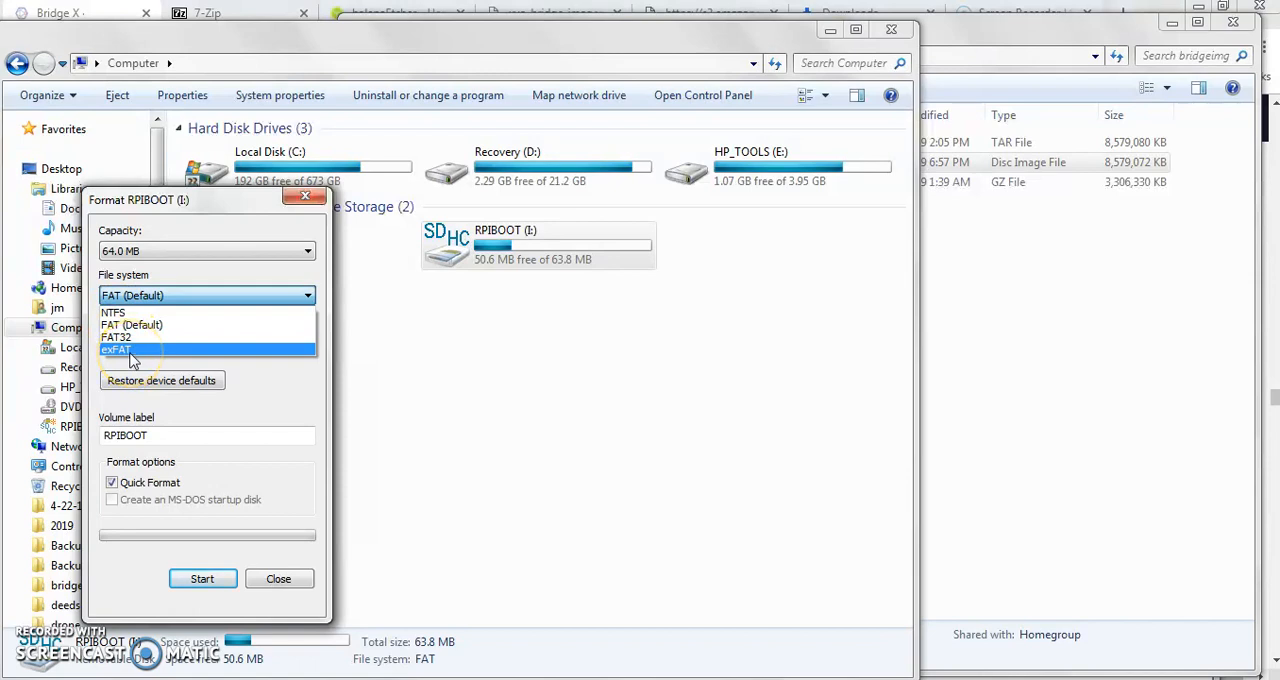
click(509, 382)
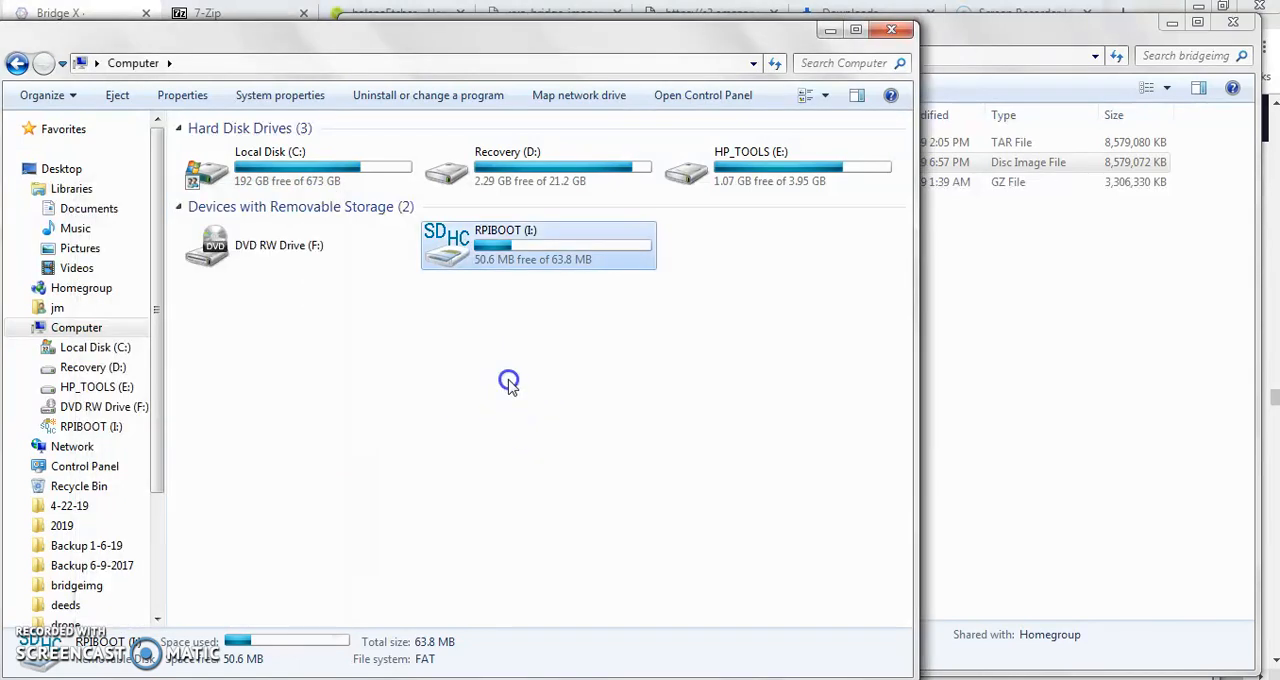
- Switch to Etcher, load xyo-bridge-v1_0_2.img from the bridgeimg folder, and confirm the 15.93 GB SDHC Card as the target drive
click(1028, 312)
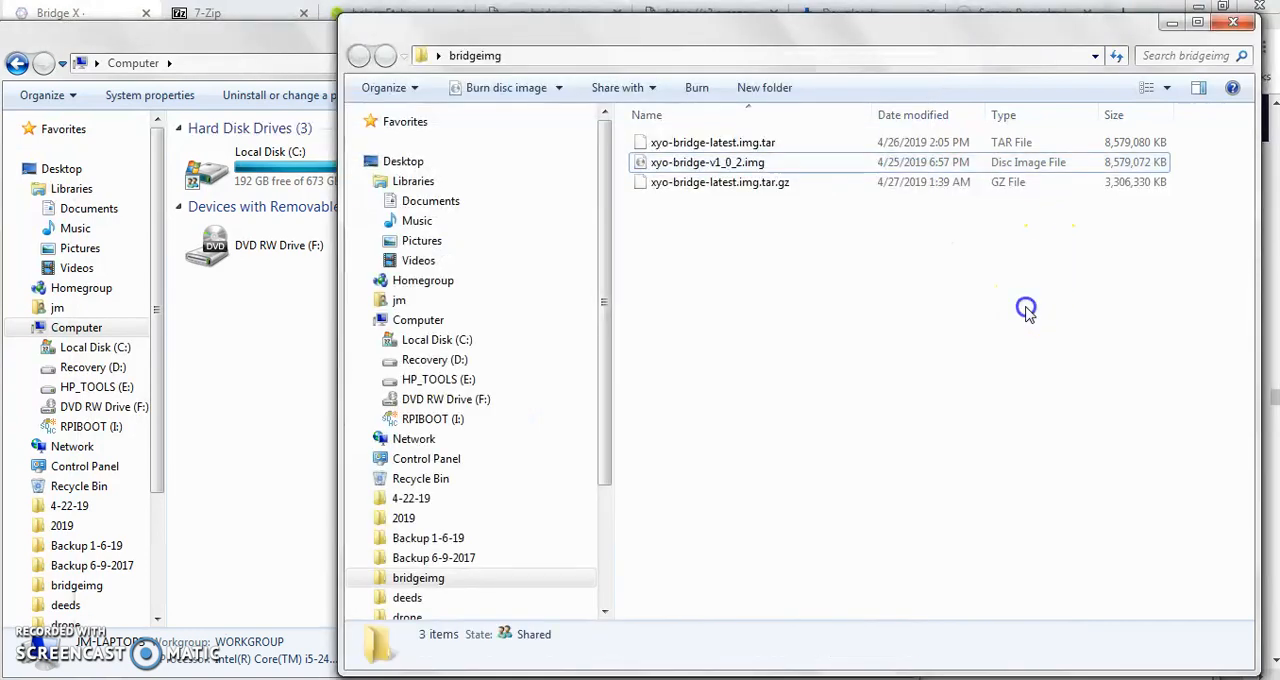
click(705, 162)
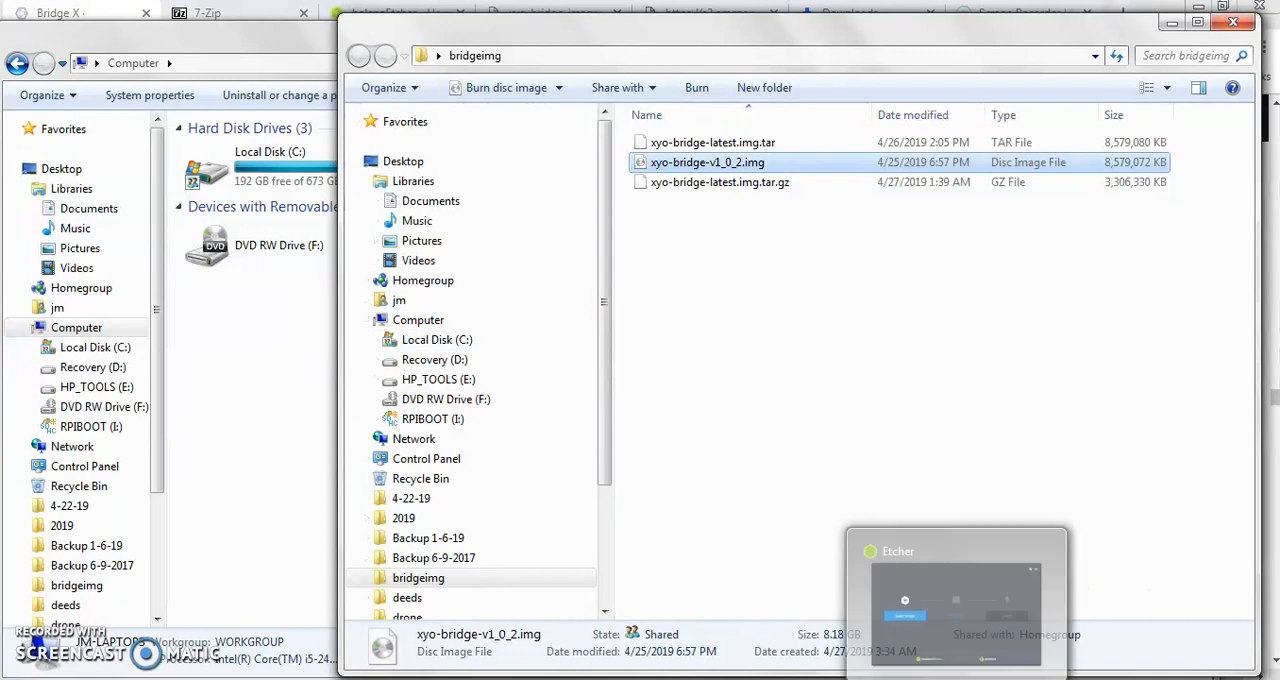
click(957, 678)
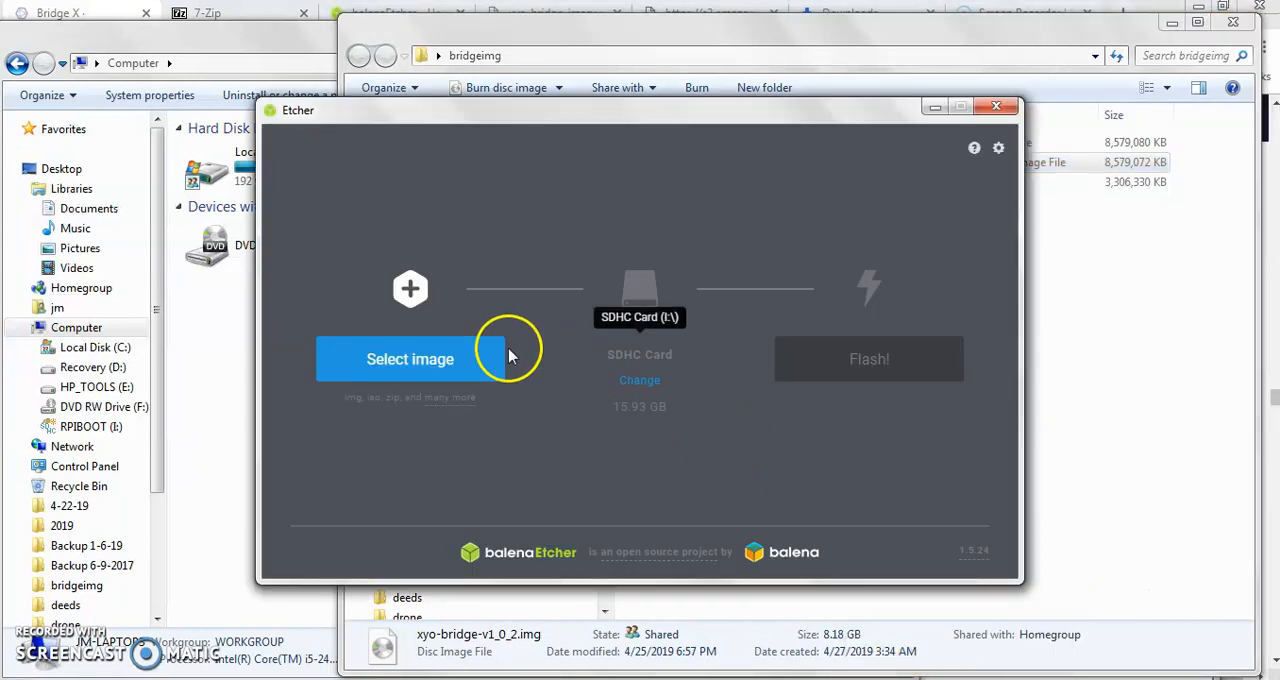
click(425, 364)
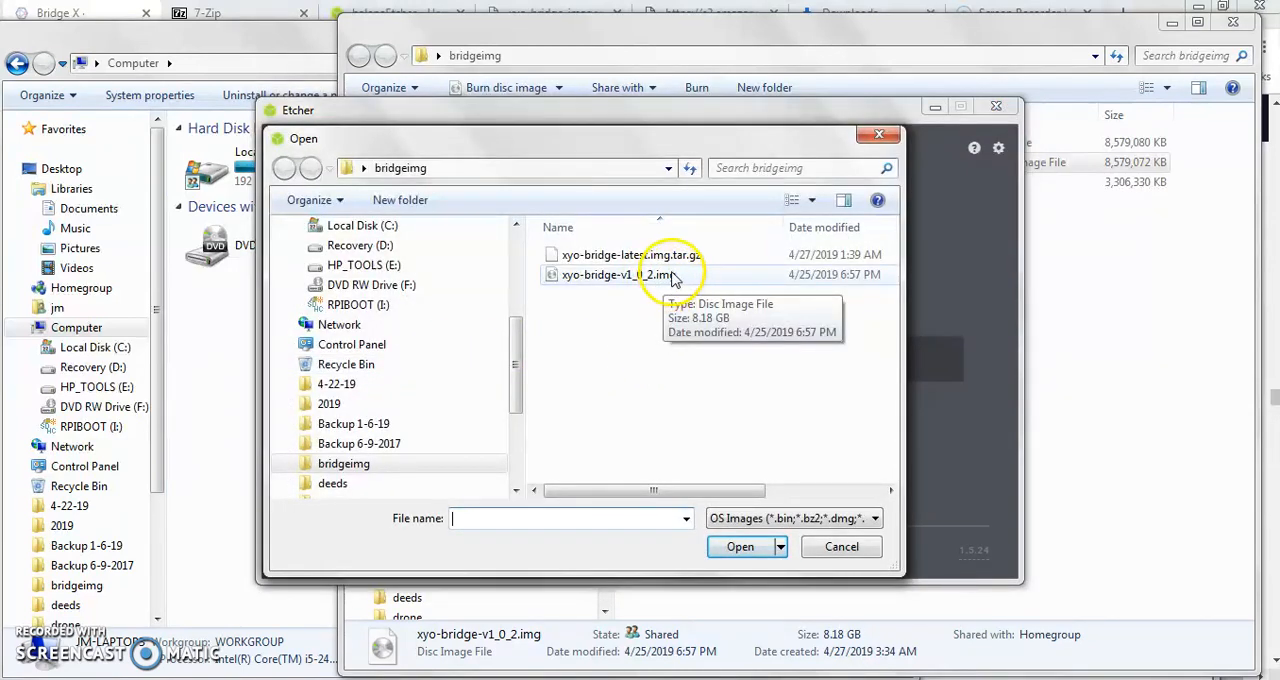
click(610, 280)
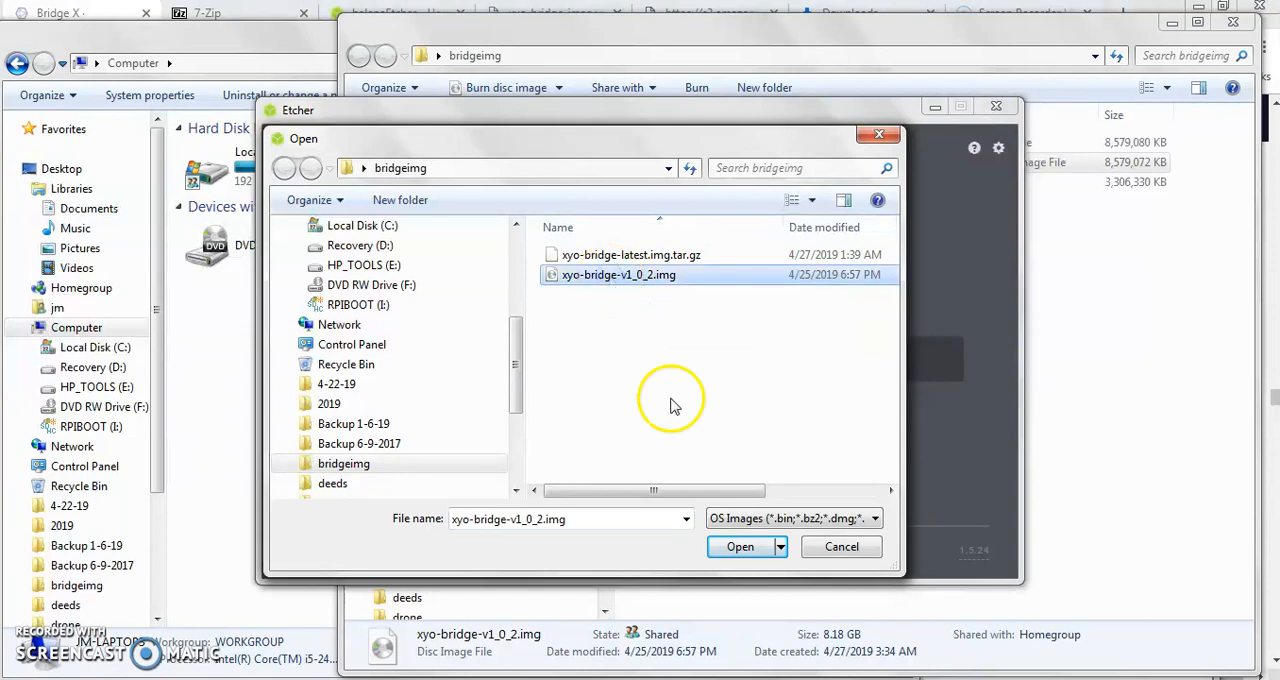
click(741, 550)
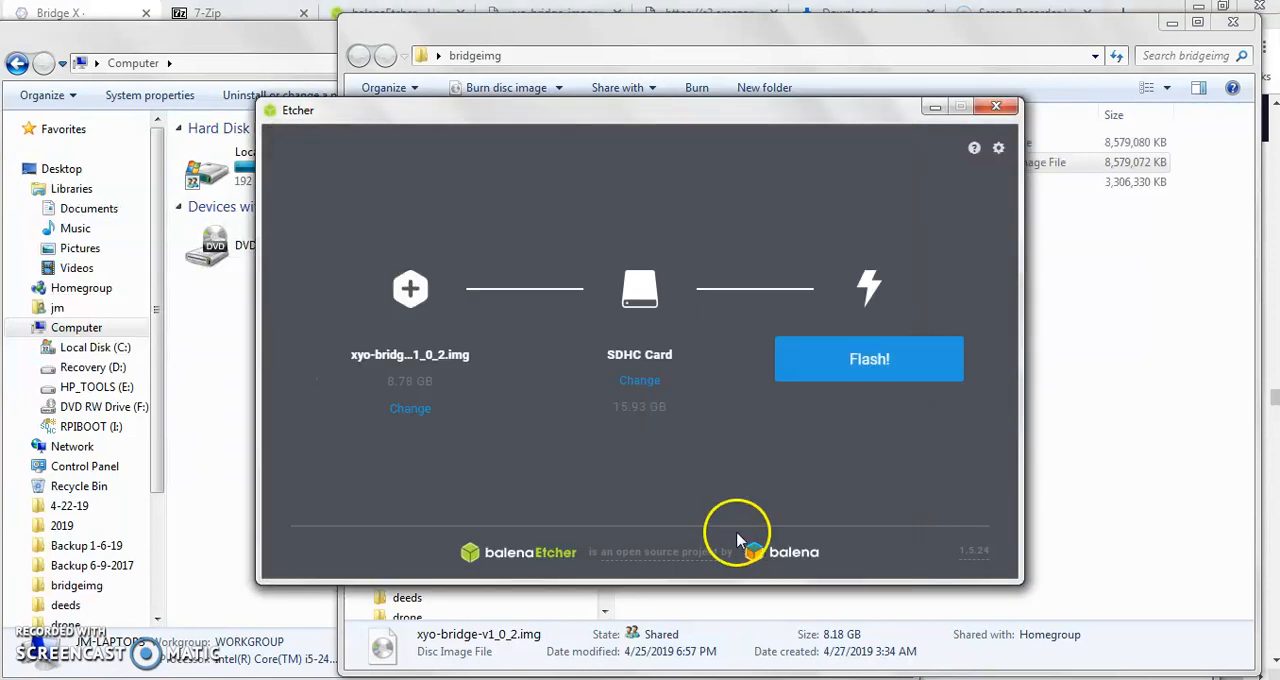
click(641, 383)
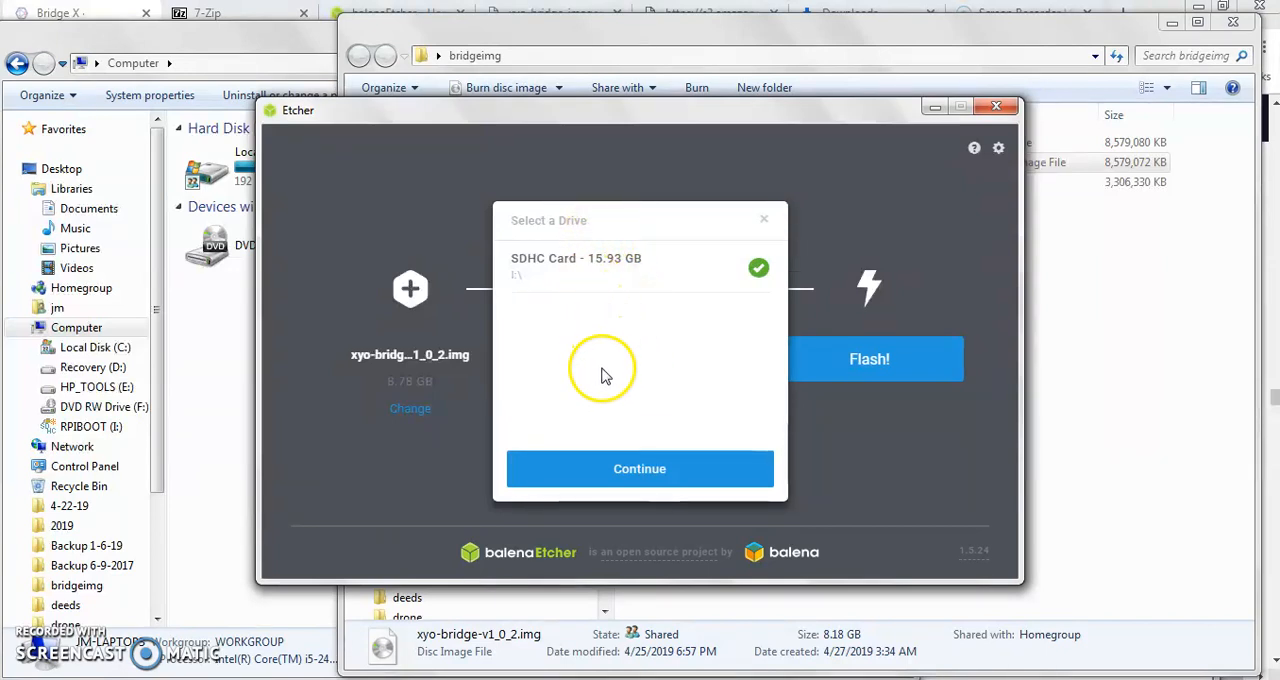
click(607, 470)
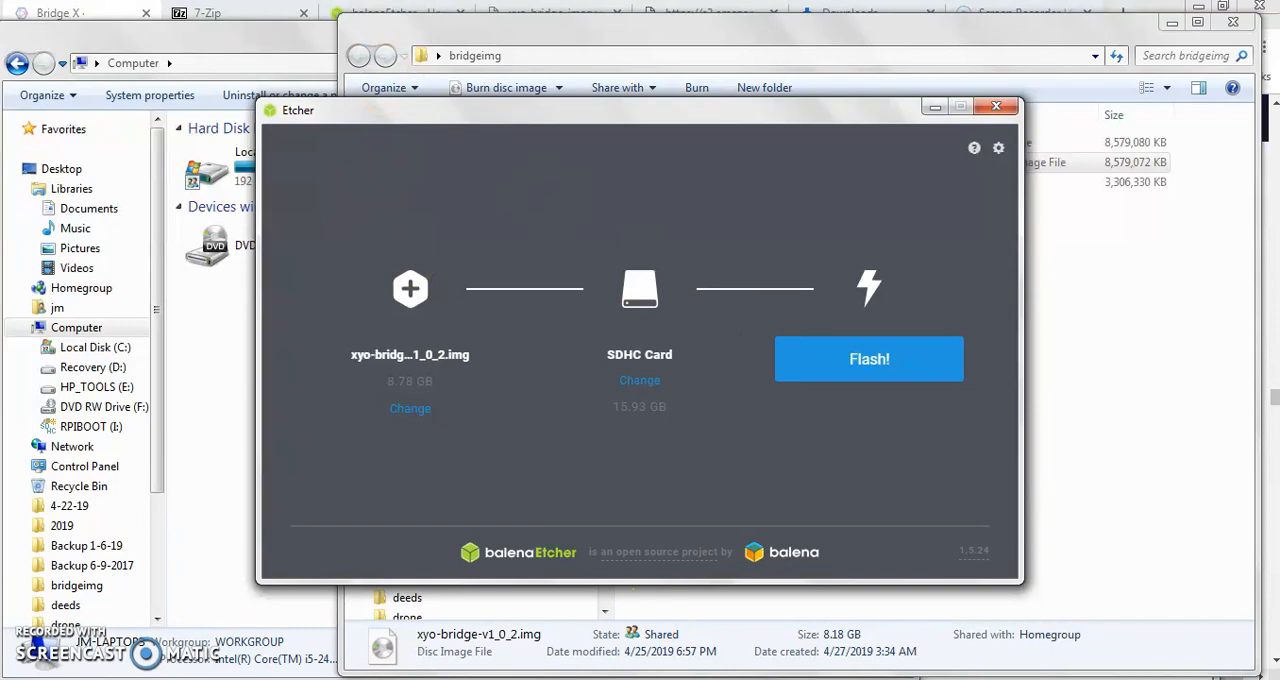
- Return to the Bridge X guide in Chrome and view the First option section on connecting the bridge
mouse_move(820, 676)
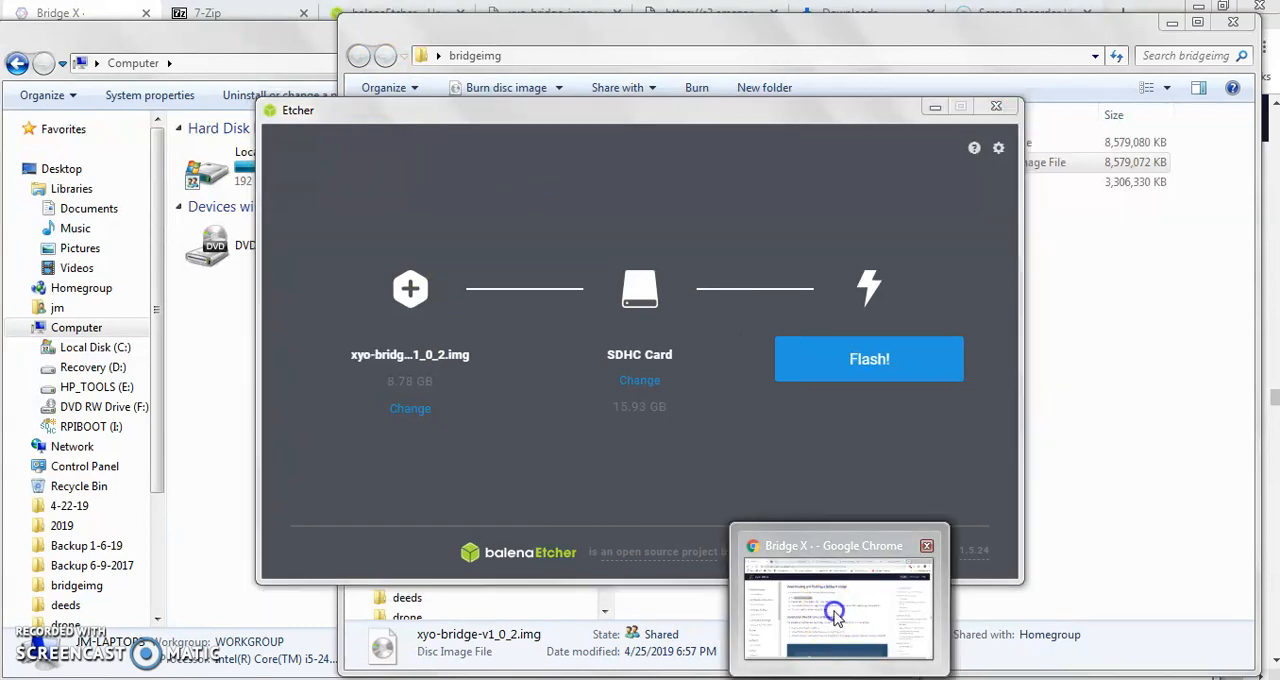
click(820, 625)
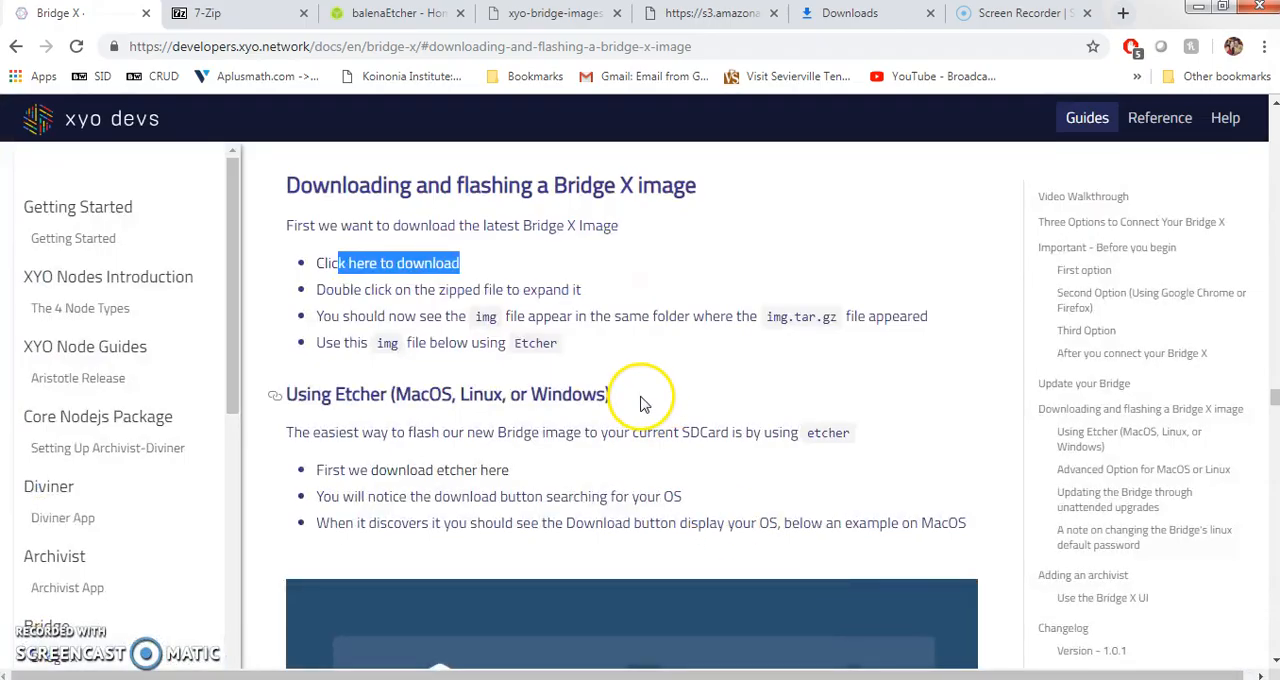
click(1086, 274)
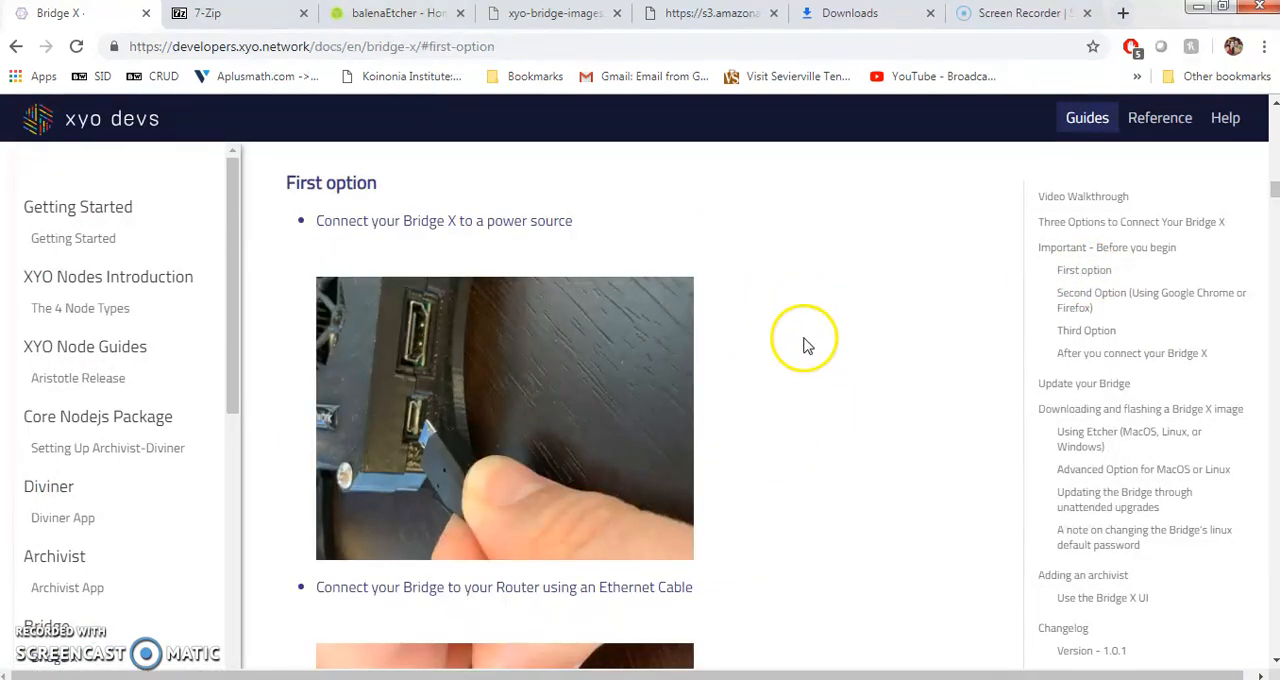
scroll(809, 356, down, 1)
scroll(809, 356, up, 1)
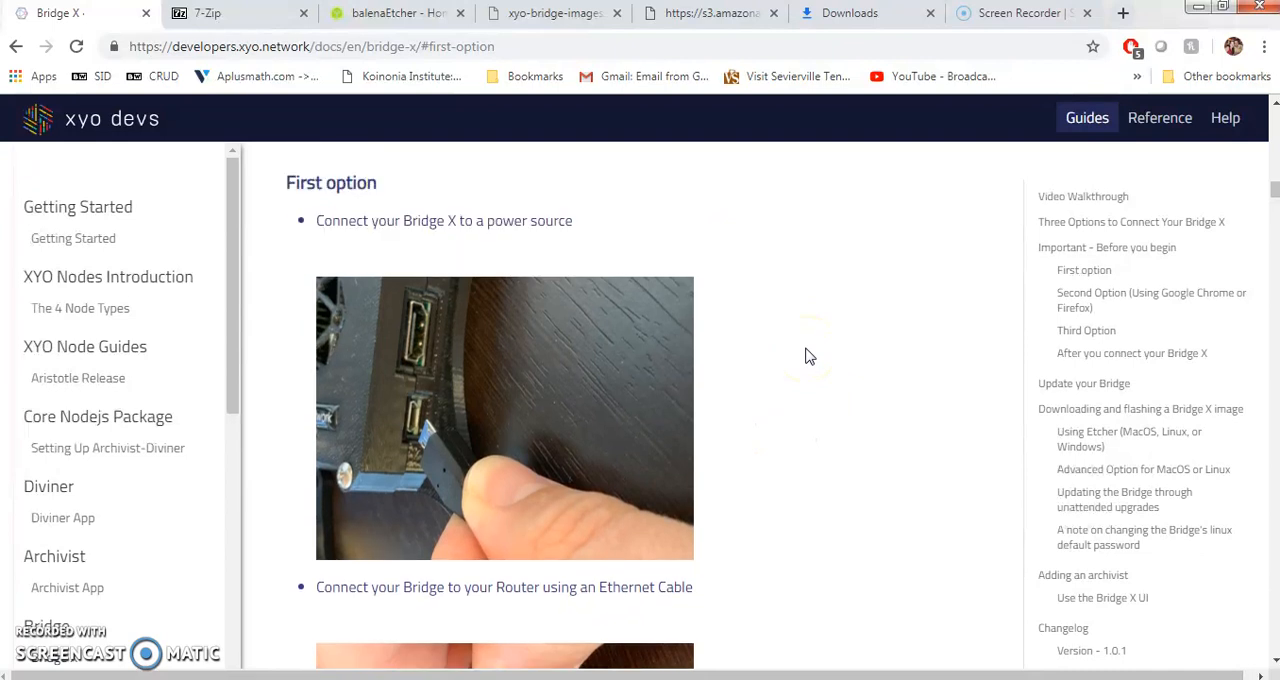